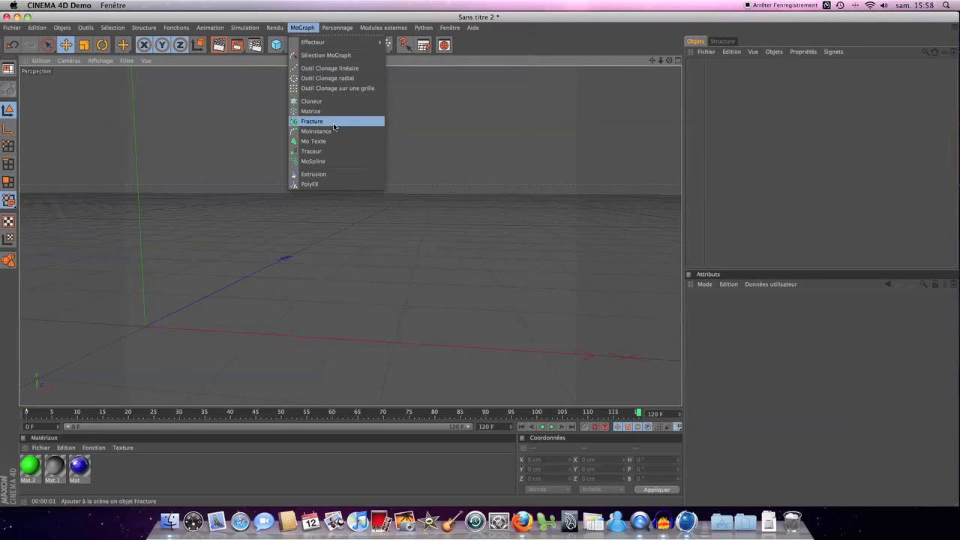
# Add a MoGraph text object reading "tweezy" with a depth of 70.
pyautogui.click(323, 141)
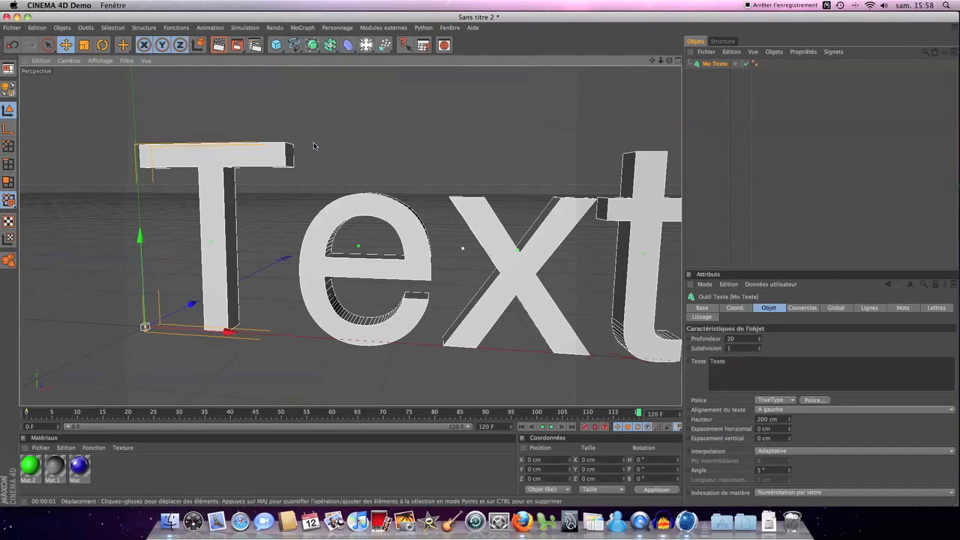
pyautogui.write('tweezy')
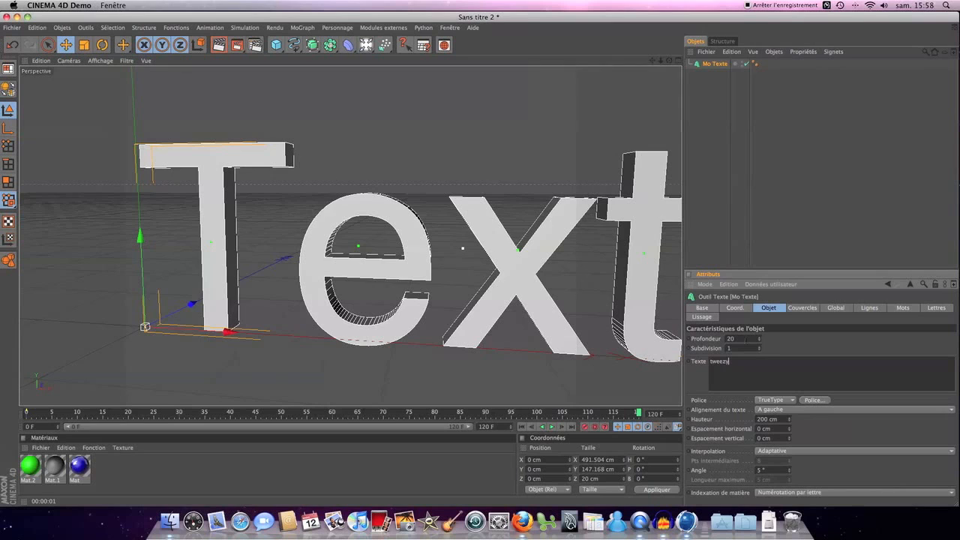
pyautogui.click(740, 339)
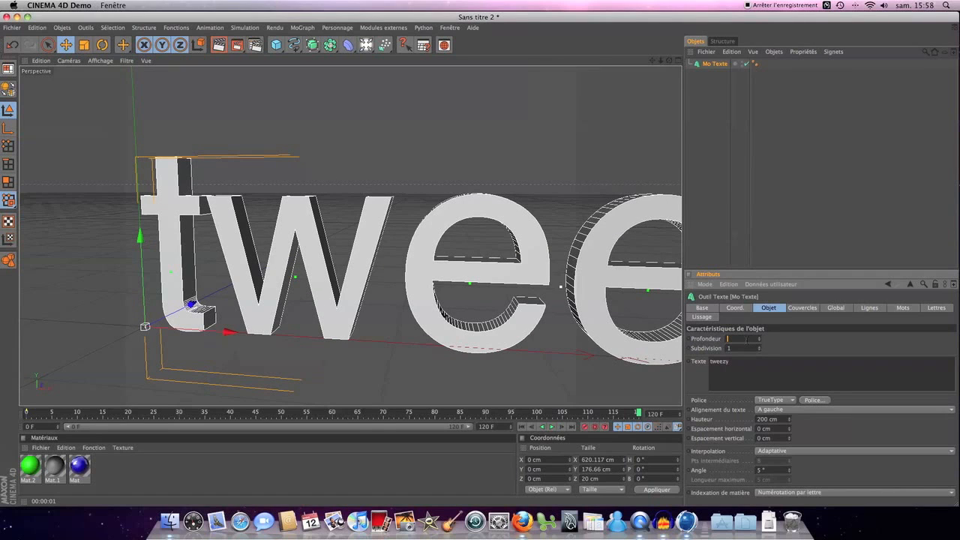
pyautogui.write('70')
pyautogui.click(755, 368)
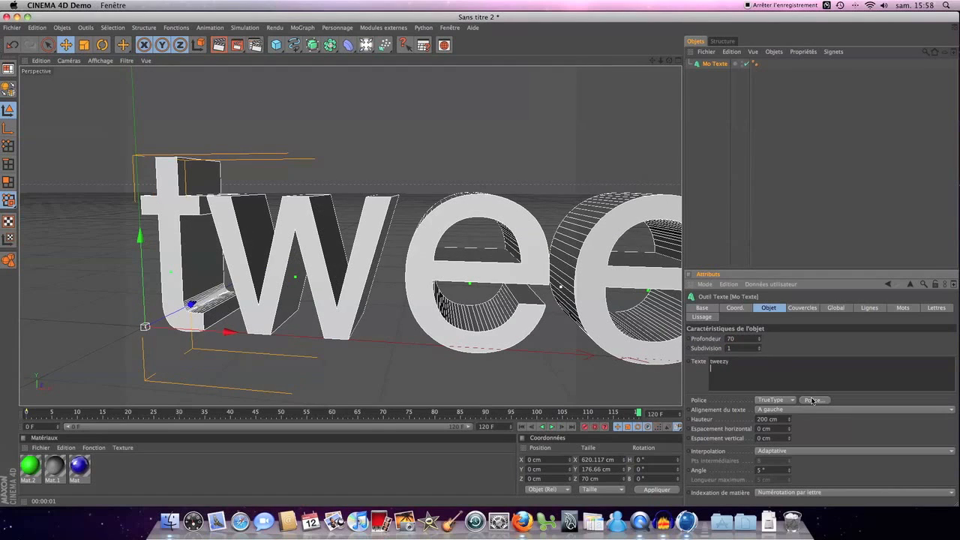
# Change the text's font to Franchise.
pyautogui.click(810, 401)
pyautogui.scroll(5, 449, 174)
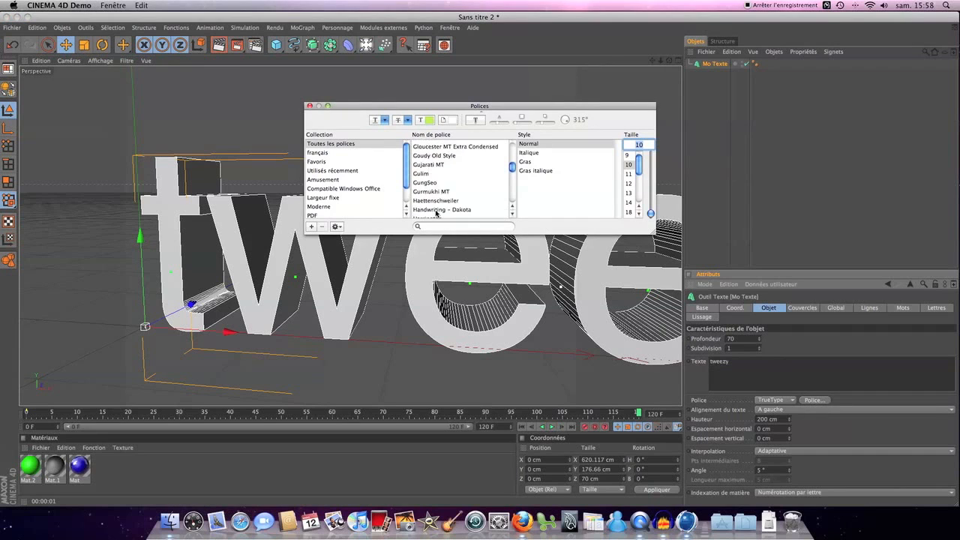
pyautogui.click(425, 157)
pyautogui.click(309, 105)
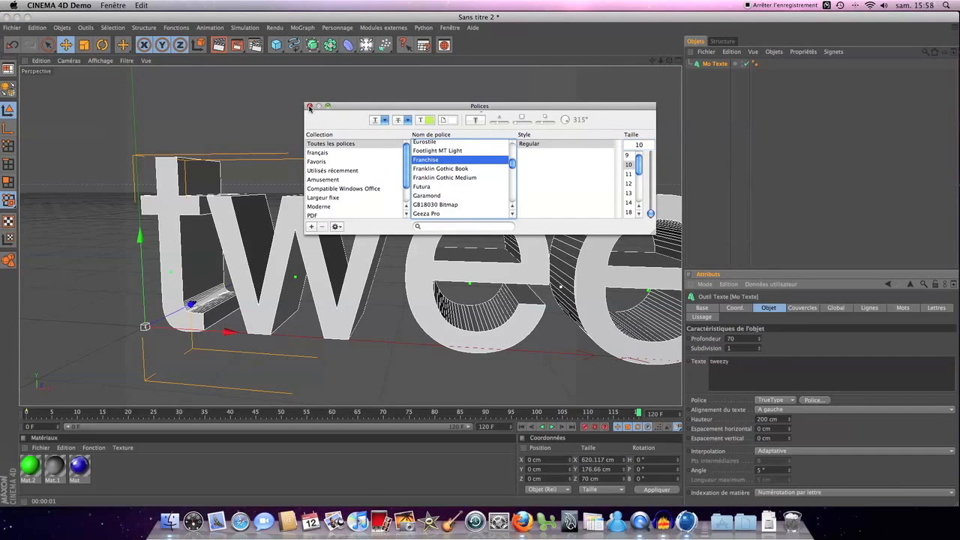
# Set both the start and end caps of the text to "Couvercle et biseau".
pyautogui.moveTo(661, 60); pyautogui.dragTo(609, 65)
pyautogui.click(805, 308)
pyautogui.click(800, 338)
pyautogui.click(792, 378)
pyautogui.click(804, 367)
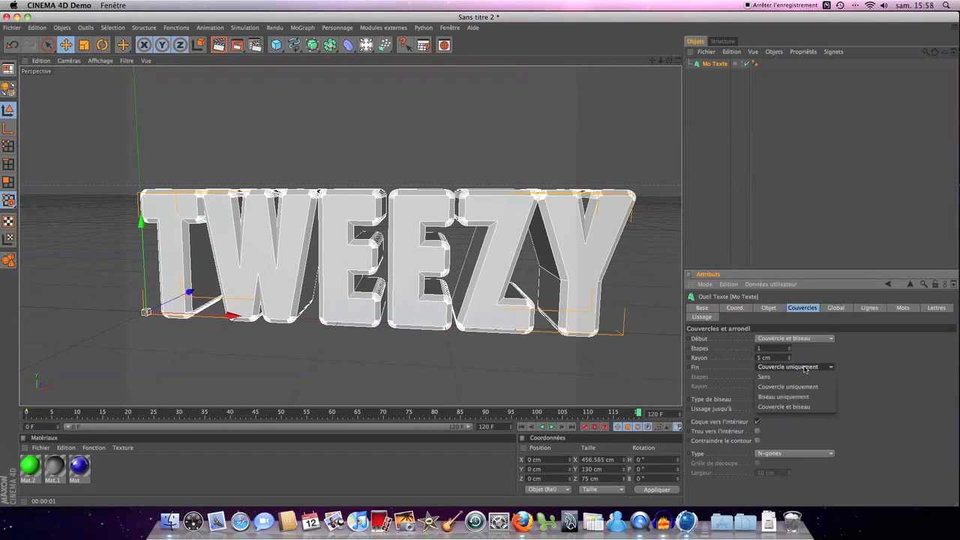
pyautogui.click(798, 407)
# Try the Gravé bevel type on the text and inspect the letters at an angle.
pyautogui.click(800, 399)
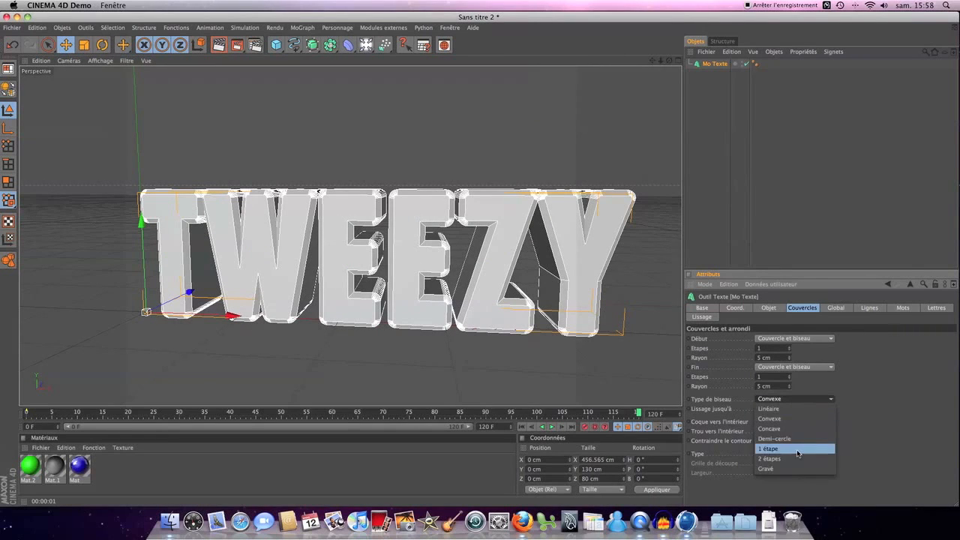
pyautogui.click(785, 468)
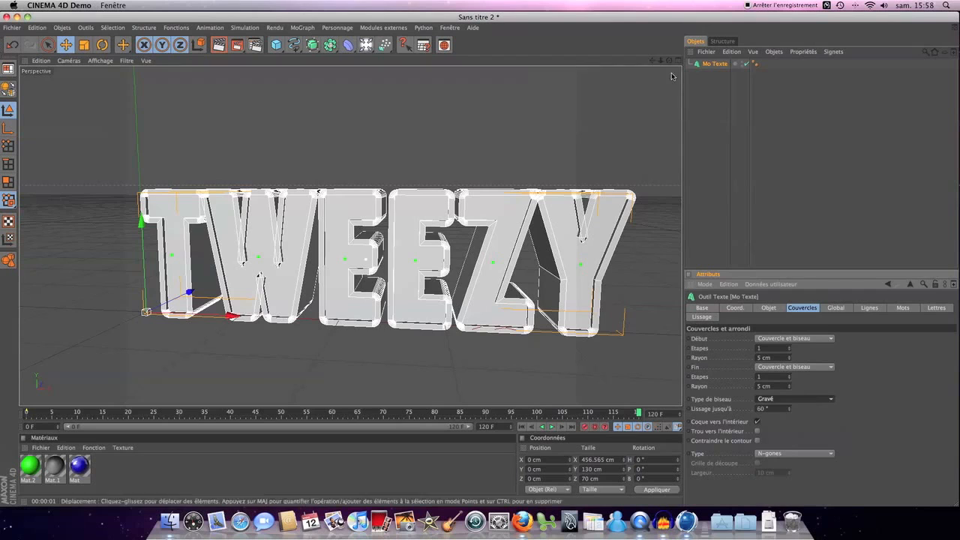
pyautogui.moveTo(669, 60); pyautogui.dragTo(593, 88)
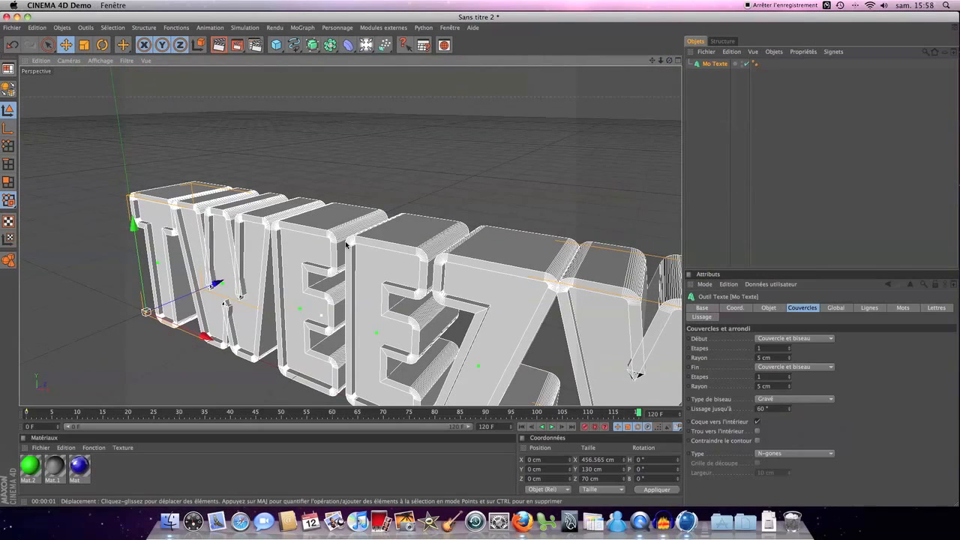
# Set the text's bevel type to "1 étape" and bring the whole word into view.
pyautogui.click(796, 399)
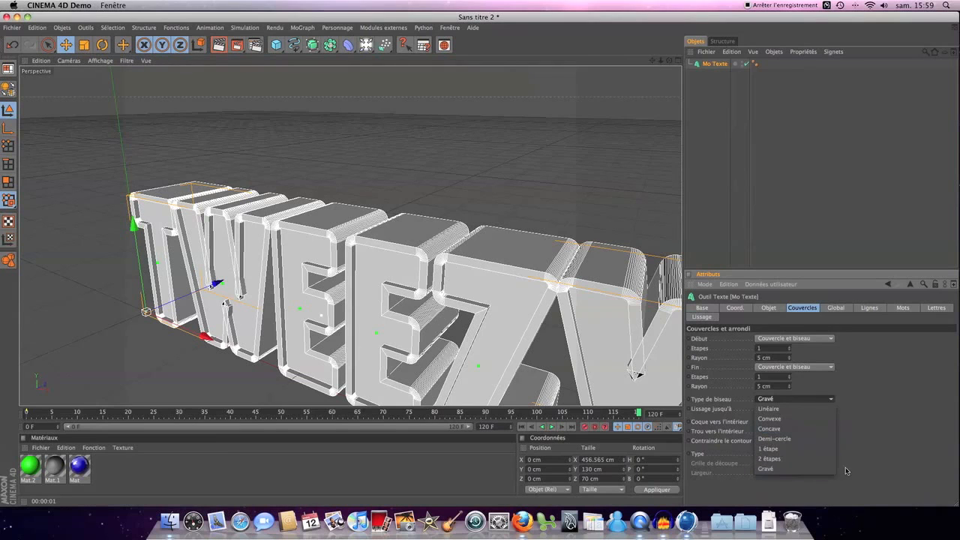
pyautogui.click(789, 451)
pyautogui.moveTo(669, 61); pyautogui.dragTo(654, 93)
pyautogui.moveTo(660, 61); pyautogui.dragTo(652, 39)
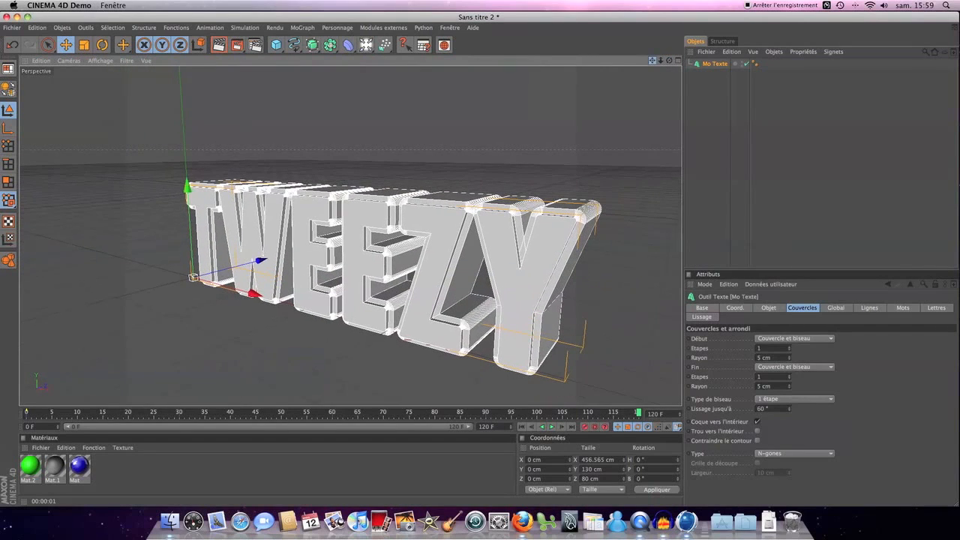
# Add a MoGraph Fracture object to the scene.
pyautogui.click(717, 99)
pyautogui.click(303, 28)
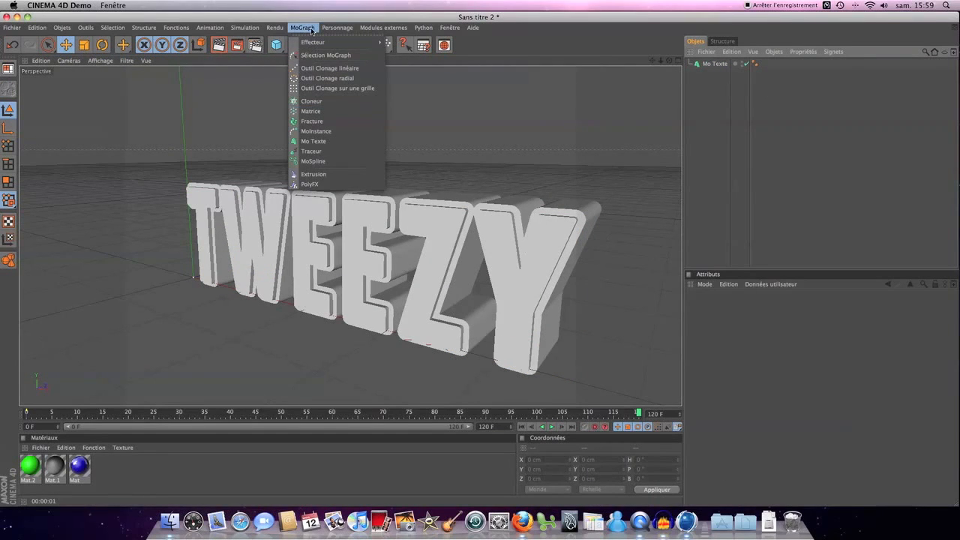
pyautogui.click(312, 121)
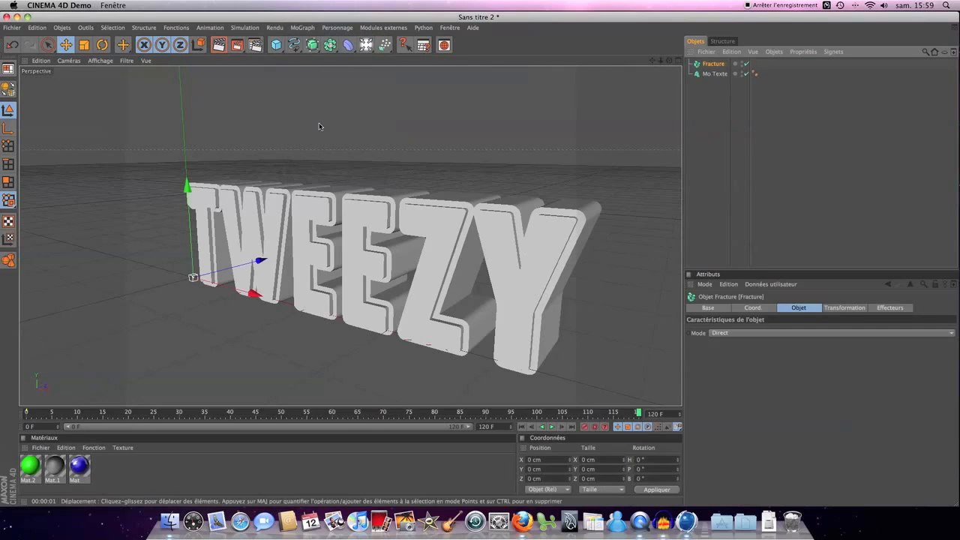
# Convert the Mo Texte object to editable geometry and expand its hierarchy down to the individual letters.
pyautogui.click(716, 74)
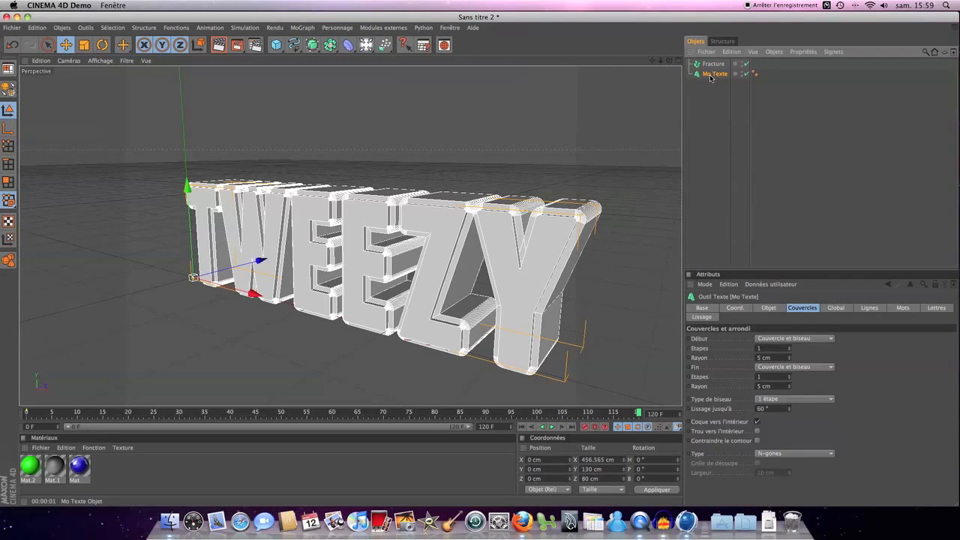
pyautogui.press('c')
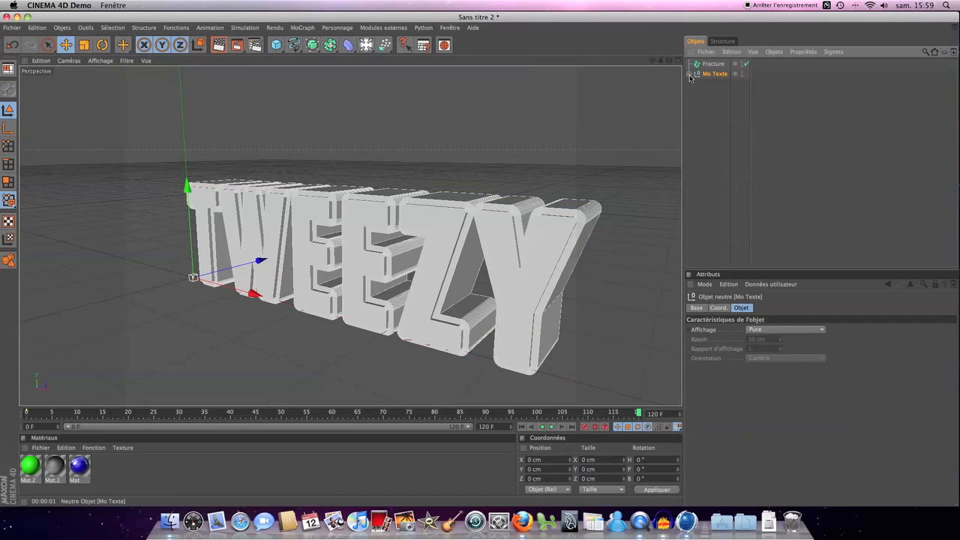
pyautogui.click(689, 75)
pyautogui.click(694, 84)
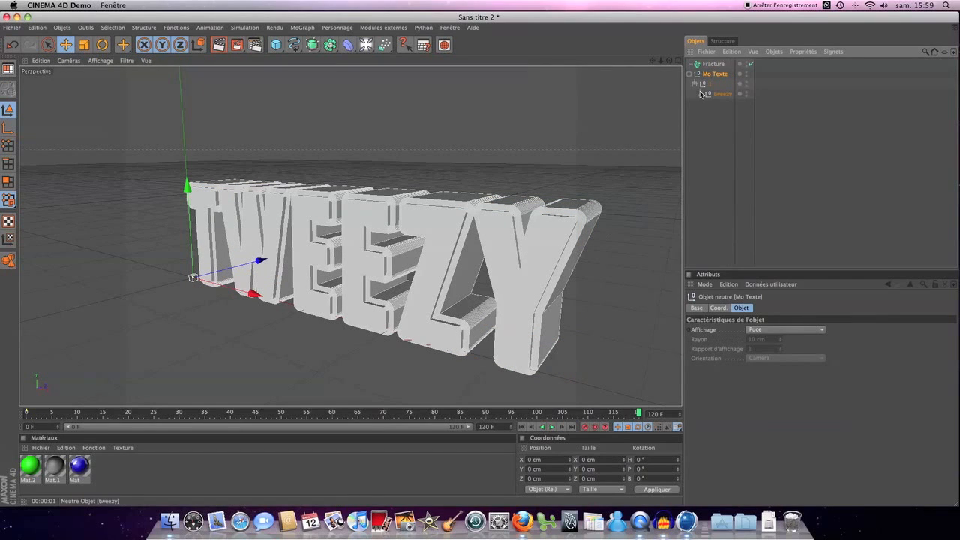
pyautogui.click(700, 94)
# Move all six letter extrusions out to the top level of the hierarchy and delete the leftover Mo Texte group.
pyautogui.click(721, 104)
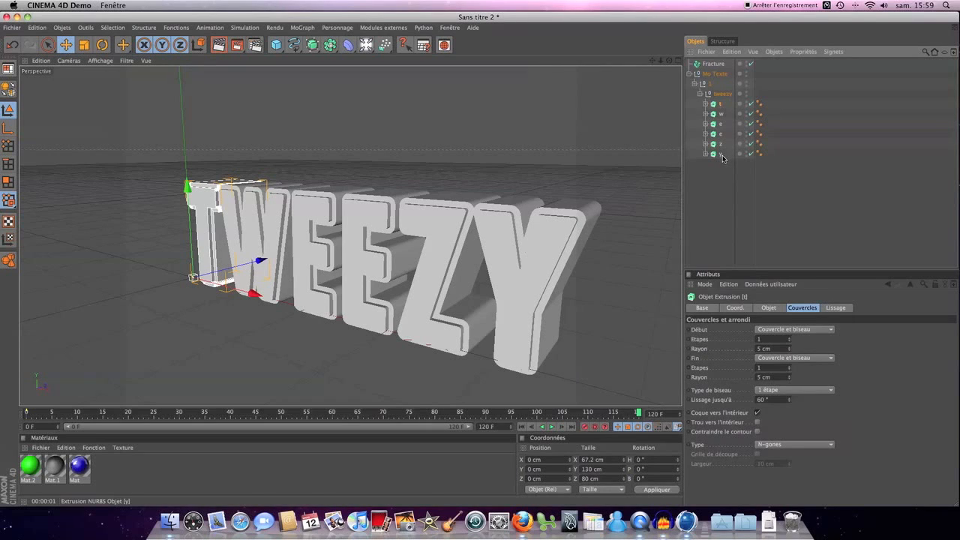
pyautogui.keyDown('shift'); pyautogui.click(722, 155); pyautogui.keyUp('shift')
pyautogui.moveTo(722, 107); pyautogui.dragTo(733, 175)
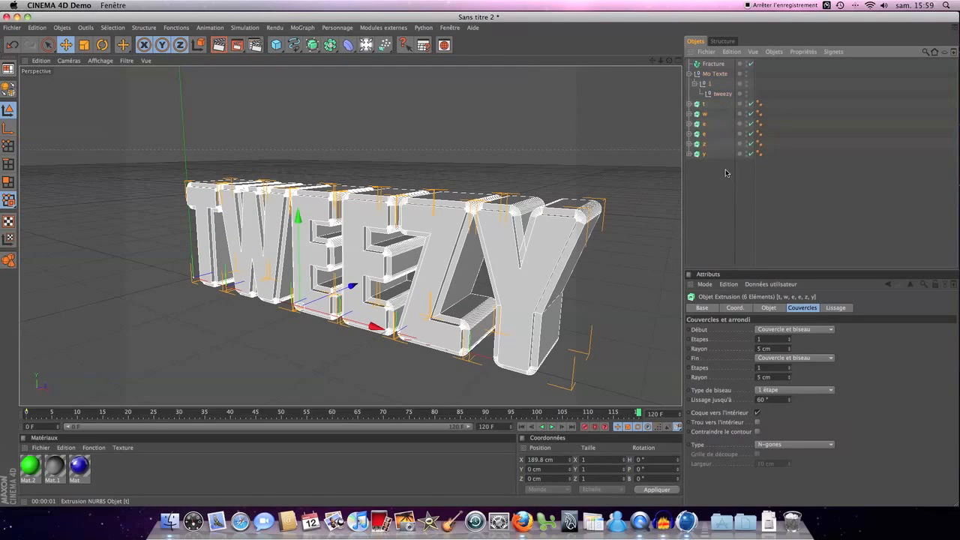
pyautogui.click(716, 75)
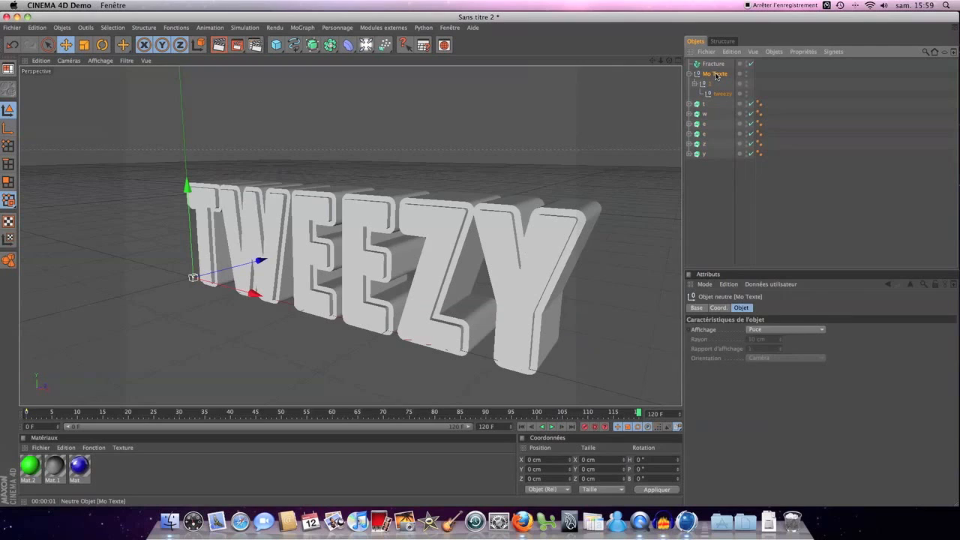
pyautogui.press('Delete')
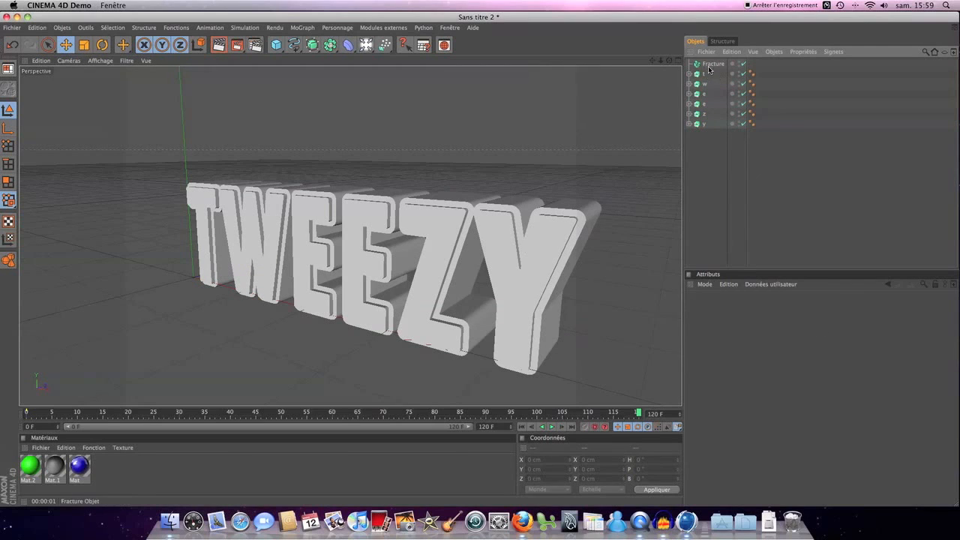
# Make all six letter extrusions children of the Fracture object.
pyautogui.click(708, 65)
pyautogui.click(705, 75)
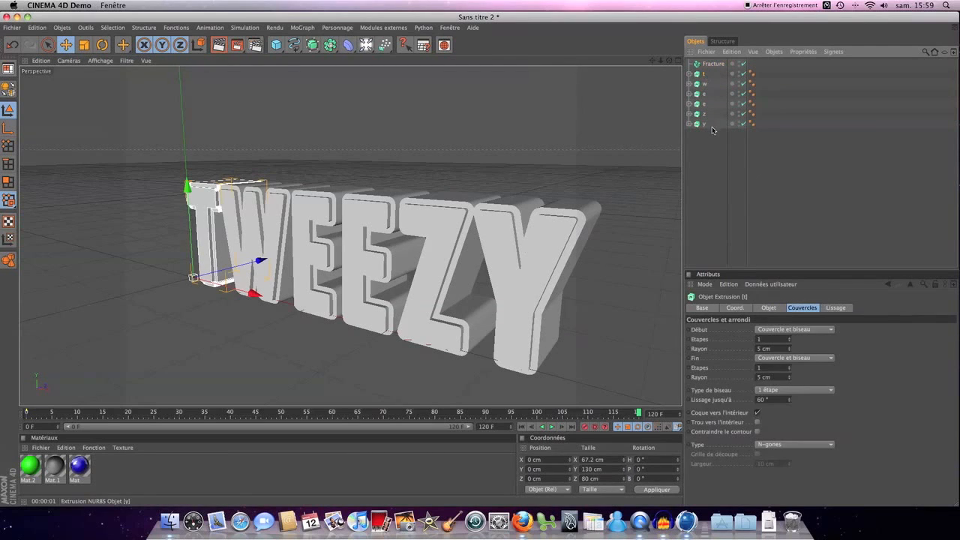
pyautogui.keyDown('shift'); pyautogui.click(704, 124); pyautogui.keyUp('shift')
pyautogui.moveTo(710, 76); pyautogui.dragTo(716, 66)
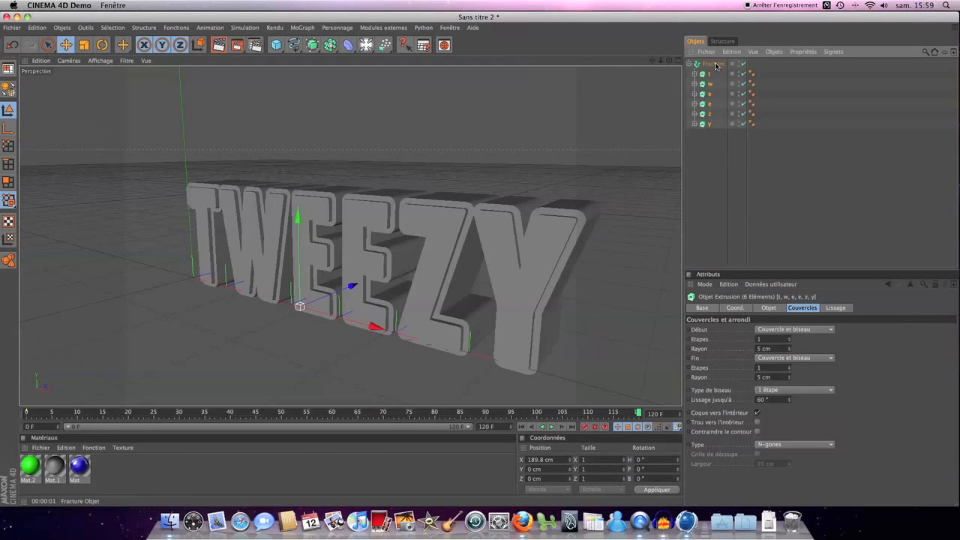
# Add a Randomisation effector to the Fracture object.
pyautogui.click(713, 65)
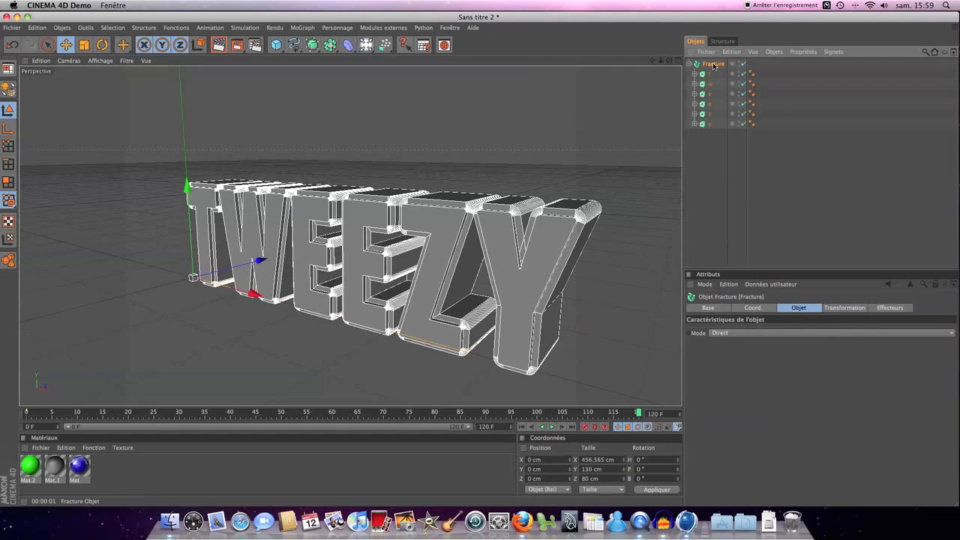
pyautogui.click(302, 28)
pyautogui.moveTo(323, 43)
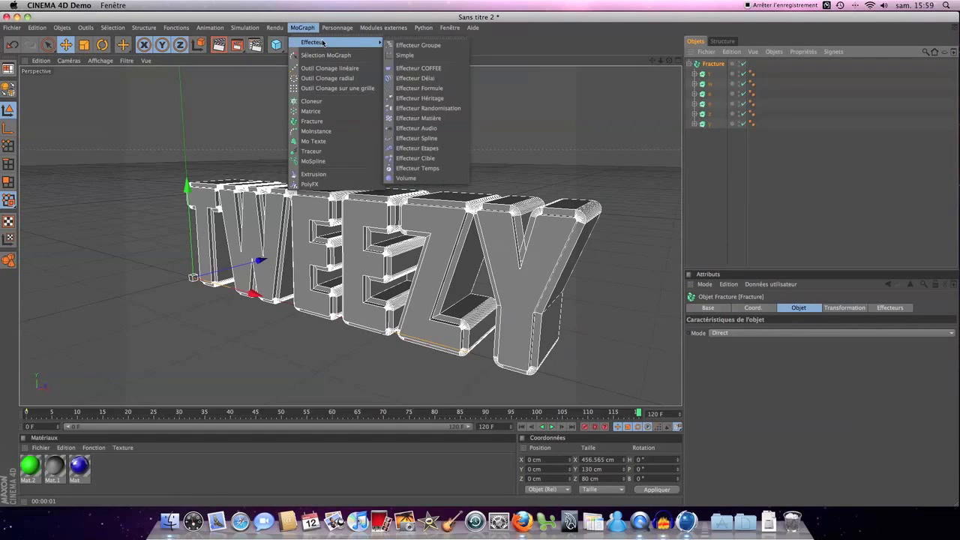
pyautogui.click(438, 113)
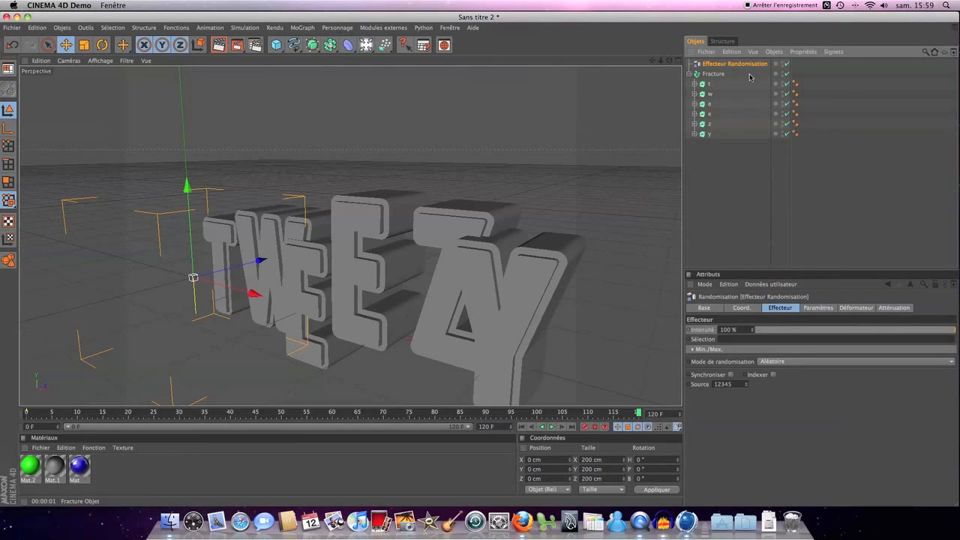
# Test the Randomisation effector by lowering its intensity to about 8 % and returning it to 100 %.
pyautogui.moveTo(668, 62); pyautogui.dragTo(719, 65)
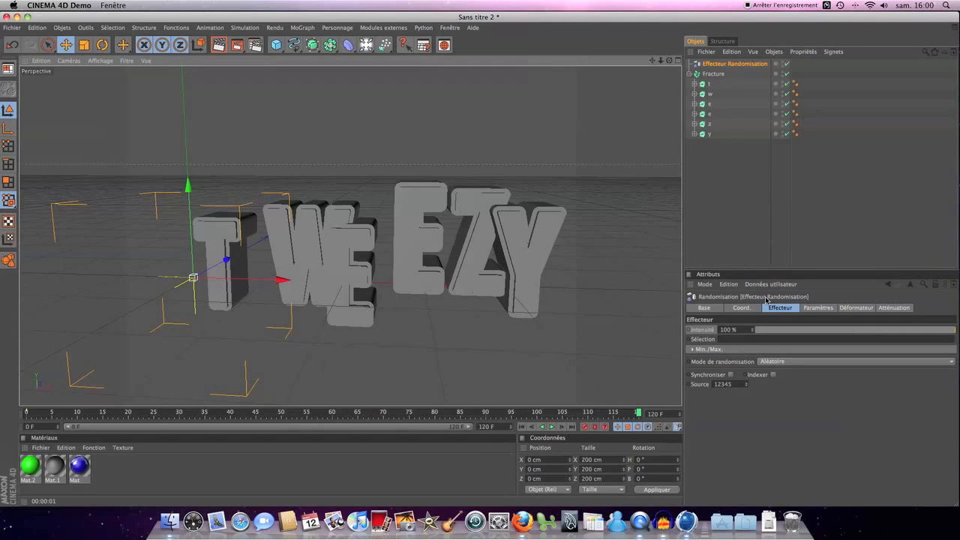
pyautogui.click(775, 331)
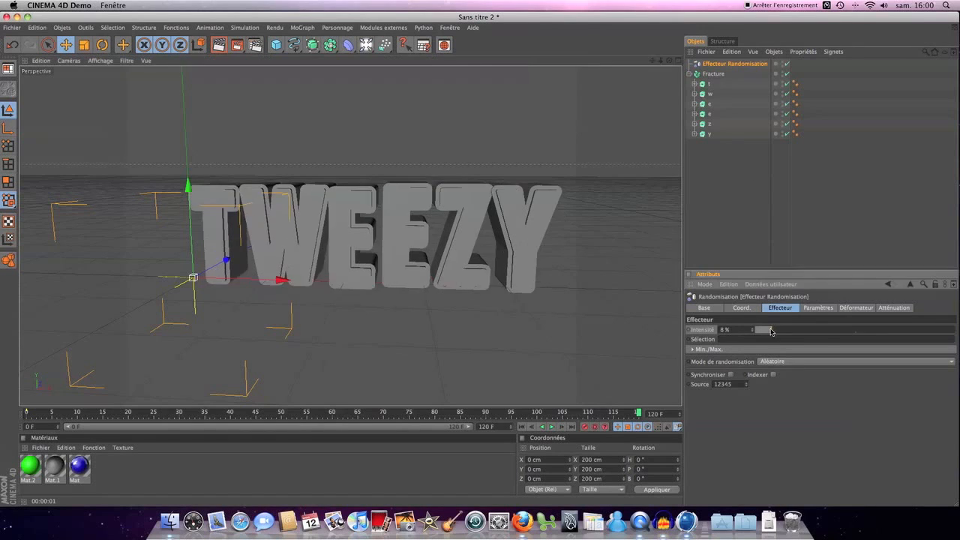
pyautogui.moveTo(775, 331); pyautogui.dragTo(957, 333)
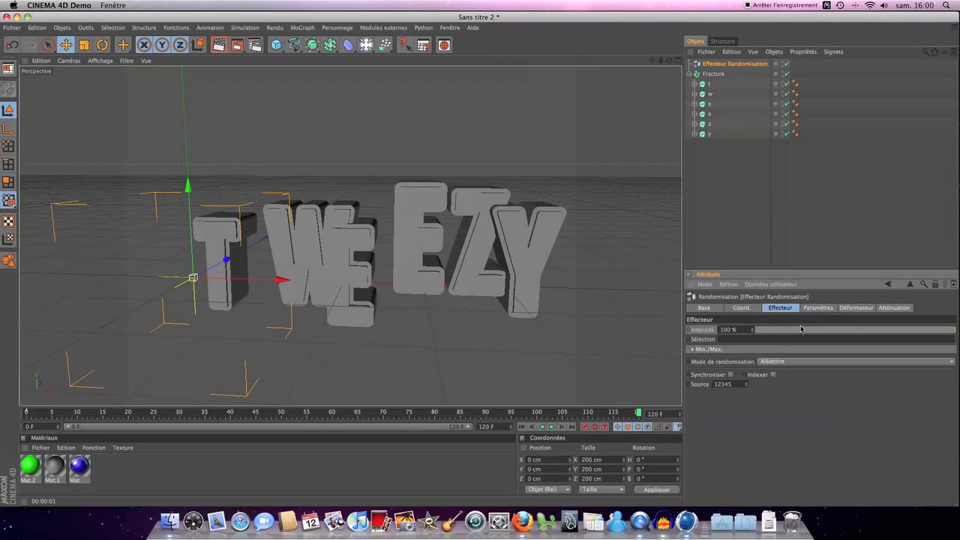
# Enable rotation in the Randomisation effector's transformation parameters, leaving scale off.
pyautogui.click(749, 310)
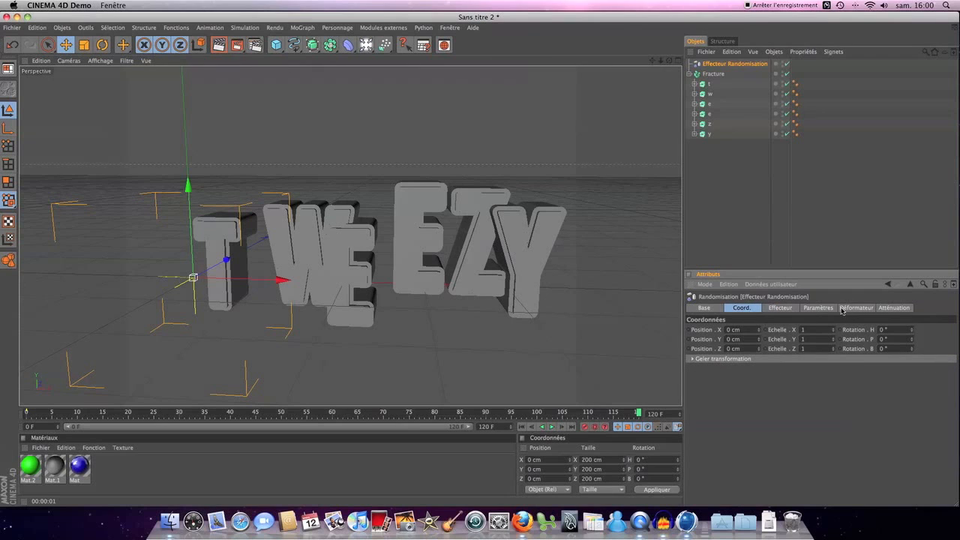
pyautogui.click(818, 308)
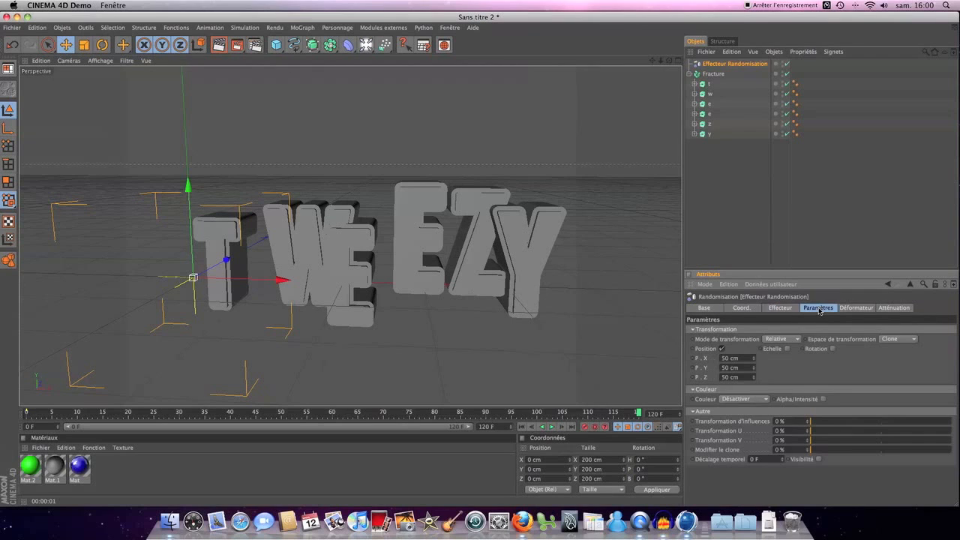
pyautogui.click(832, 349)
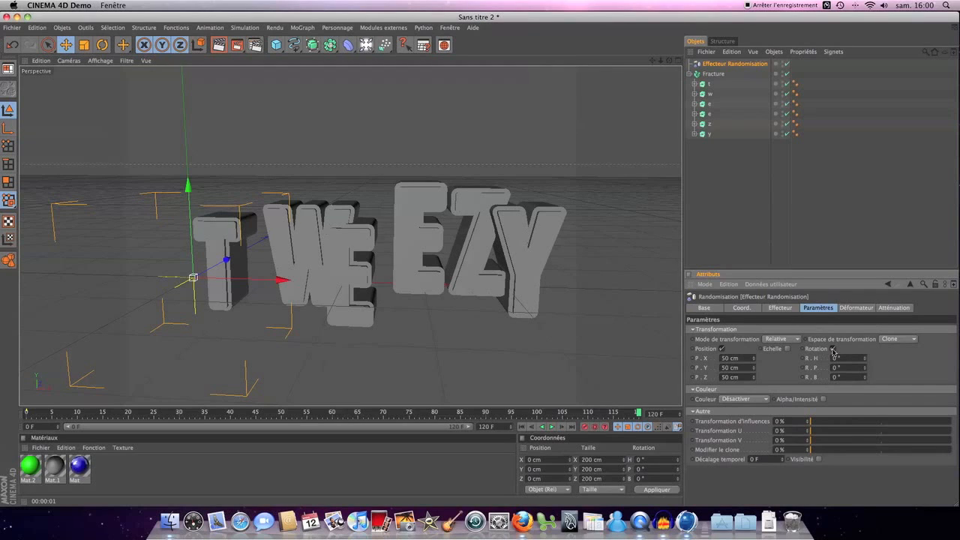
pyautogui.click(786, 349)
pyautogui.click(811, 349)
# Try position offsets of 200 cm in X and 300 cm in Y for the Randomisation effector.
pyautogui.moveTo(754, 360); pyautogui.dragTo(755, 363)
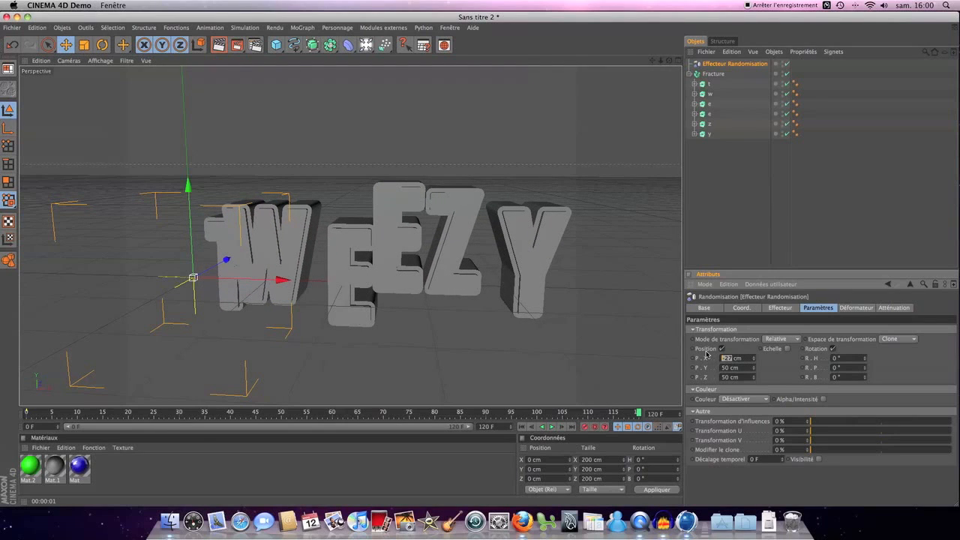
pyautogui.write('200')
pyautogui.press('Return')
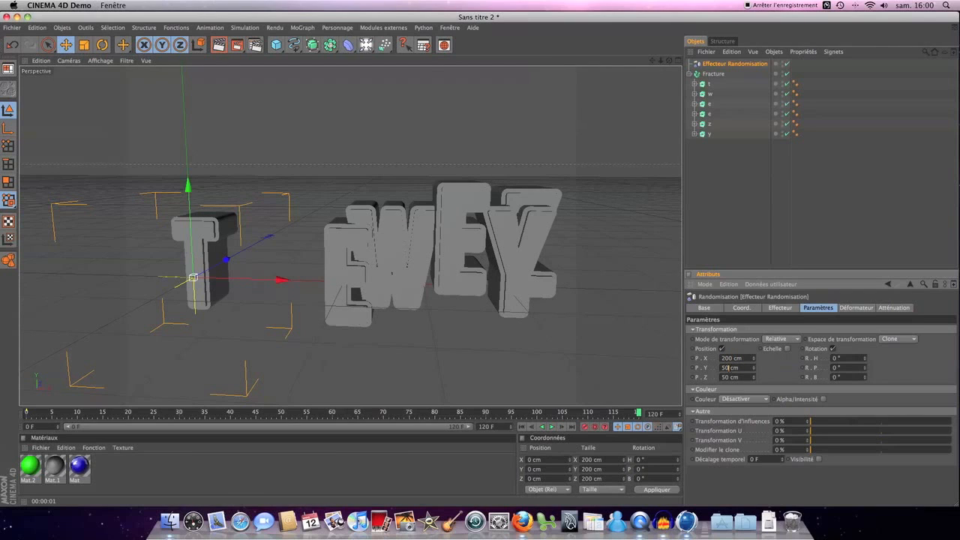
pyautogui.write('300')
pyautogui.press('Tab')
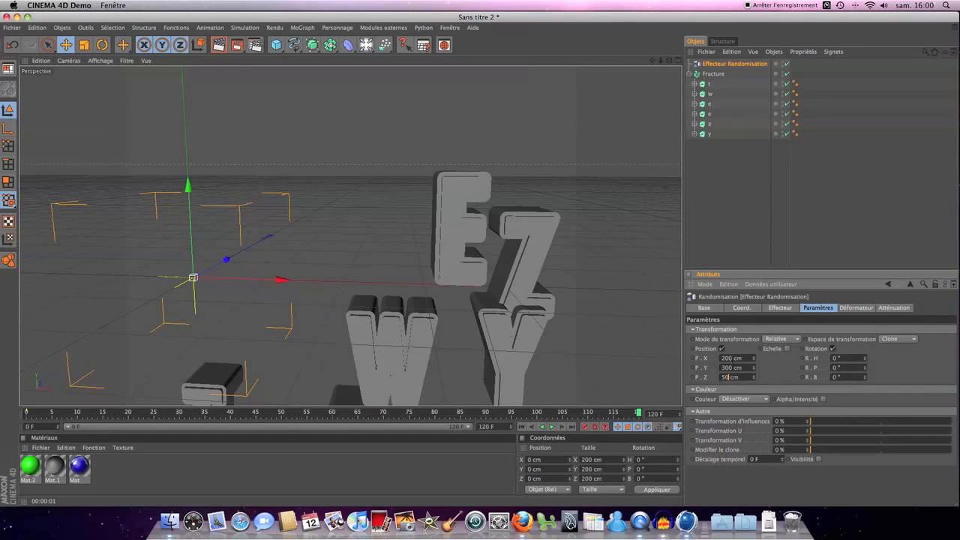
# Set the Randomisation effector's position offsets to X -200 cm, Y -140 cm and Z 250 cm.
pyautogui.doubleClick(746, 359)
pyautogui.moveTo(755, 363); pyautogui.dragTo(728, 366)
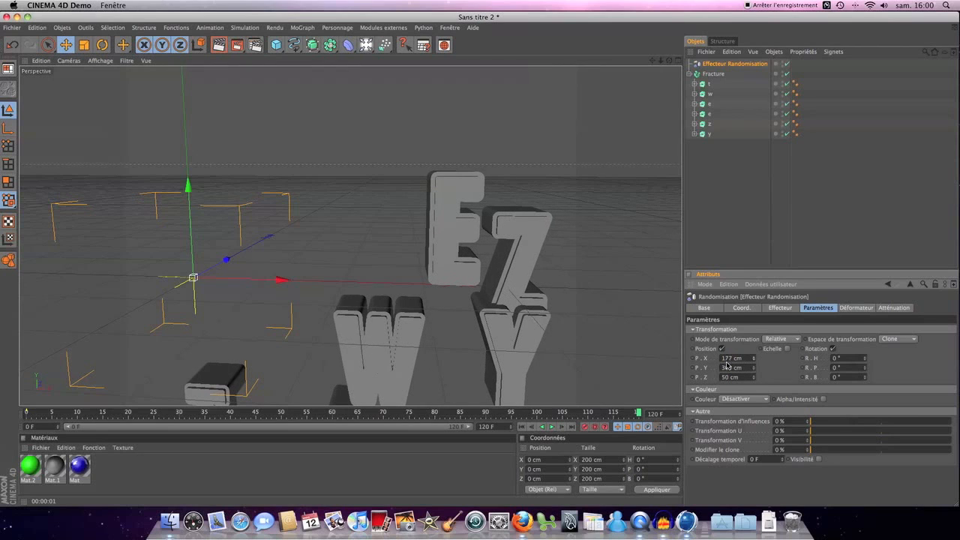
pyautogui.doubleClick(725, 359)
pyautogui.click(754, 361)
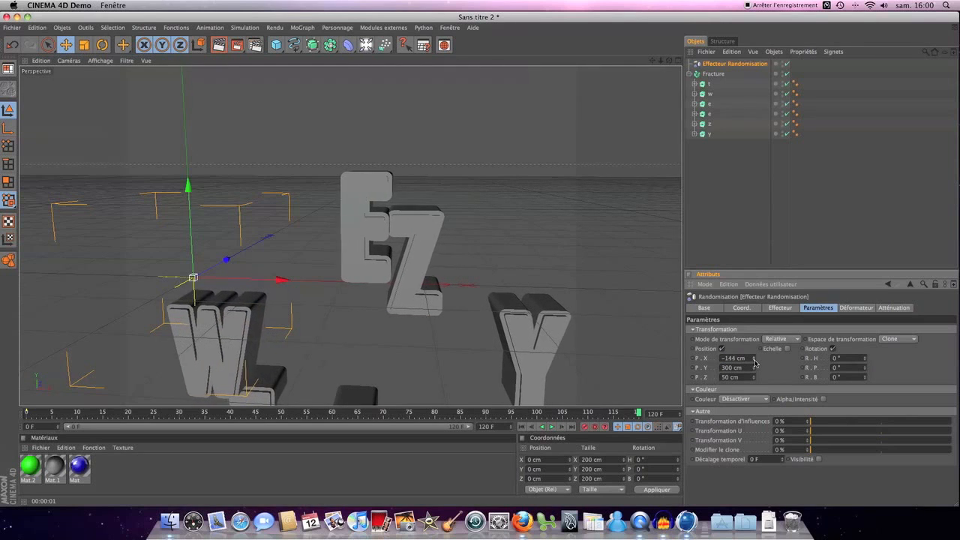
pyautogui.moveTo(755, 361); pyautogui.dragTo(755, 354)
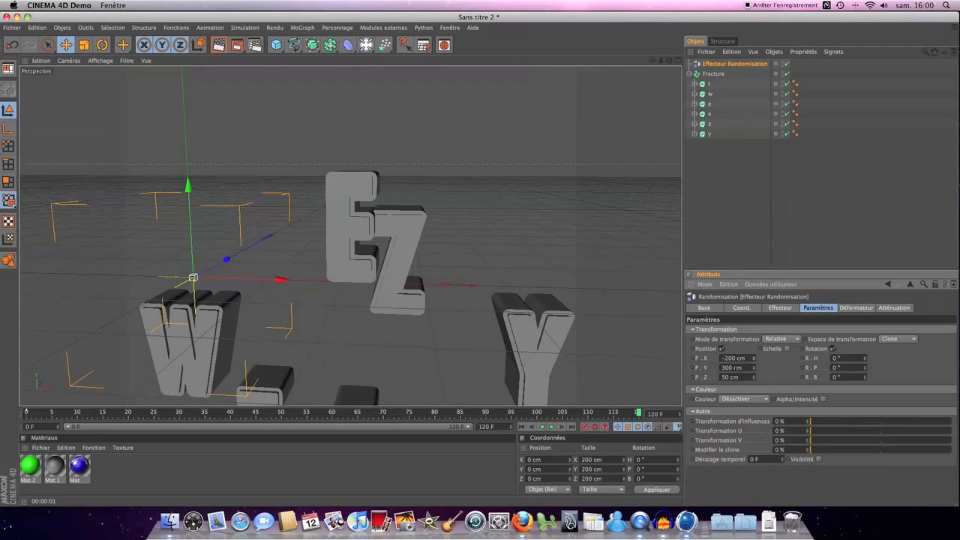
pyautogui.click(719, 368)
pyautogui.write('0')
pyautogui.moveTo(754, 372); pyautogui.dragTo(754, 370)
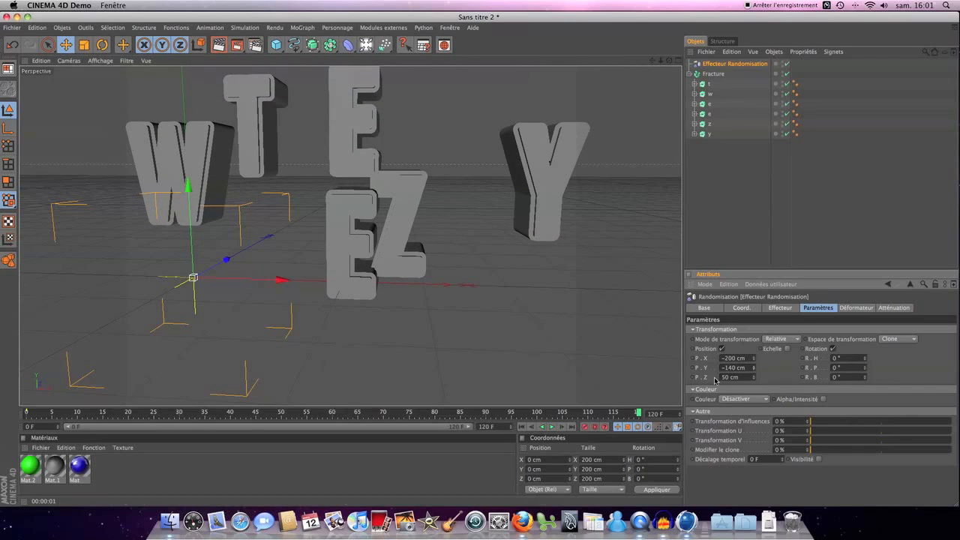
pyautogui.moveTo(756, 378); pyautogui.dragTo(754, 380)
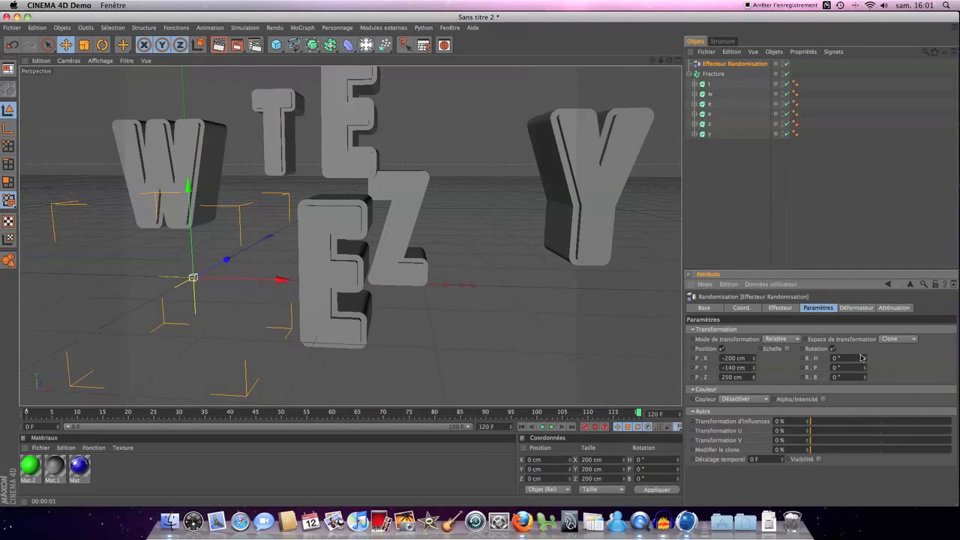
# Set the effector's H, P and B rotation values to 700° each.
pyautogui.moveTo(865, 360); pyautogui.dragTo(866, 360)
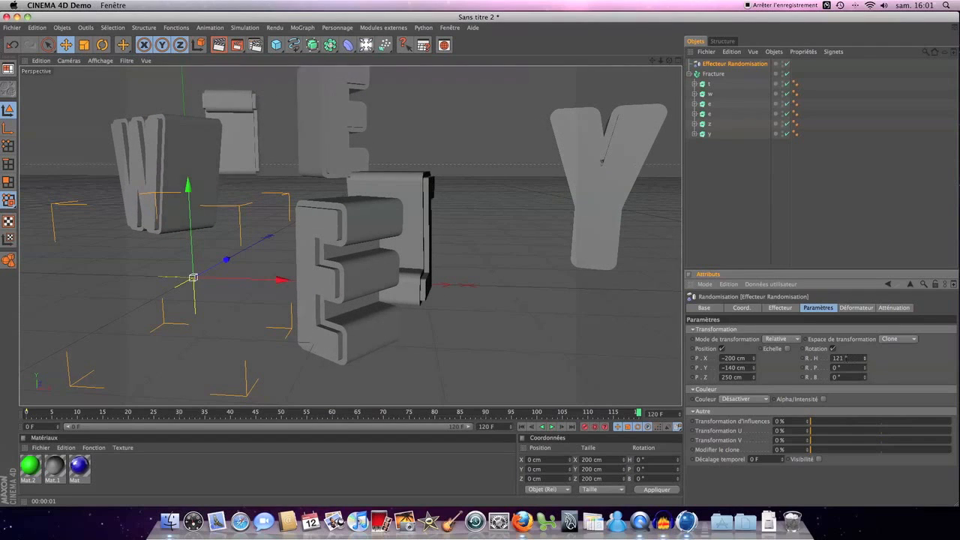
pyautogui.doubleClick(837, 358)
pyautogui.write('3')
pyautogui.press('Tab')
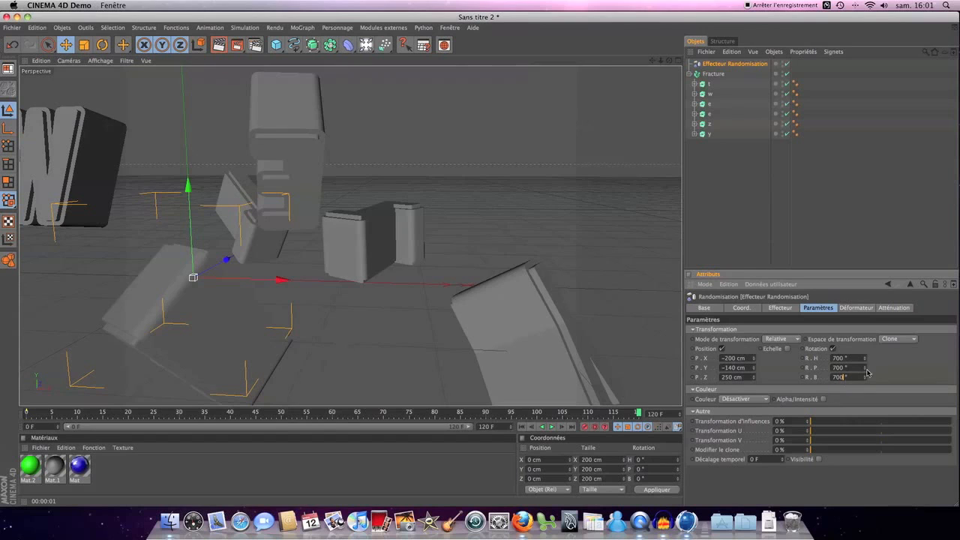
# Test the scattering by sweeping the effector's intensity through its range and returning it to 100 %.
pyautogui.click(785, 311)
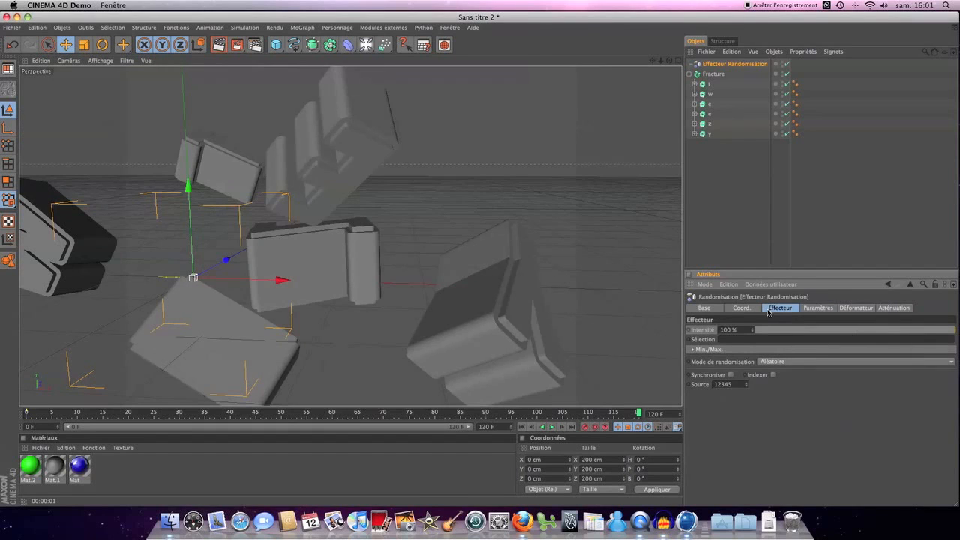
pyautogui.moveTo(764, 330); pyautogui.dragTo(918, 328)
pyautogui.moveTo(955, 330)
pyautogui.mouseDown()
pyautogui.moveTo(739, 332)
pyautogui.moveTo(958, 338)
pyautogui.mouseUp()
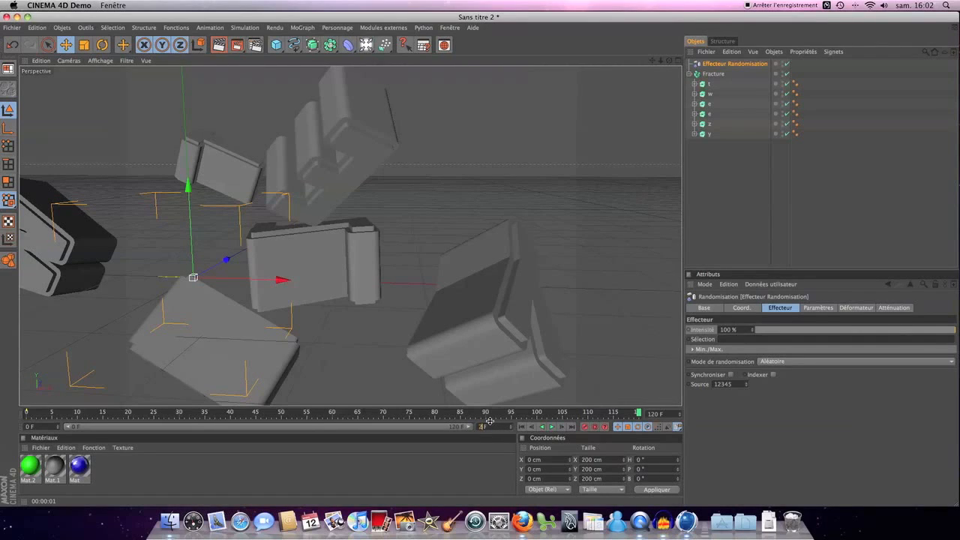
# Extend the animation range to 250 frames and keyframe the effector's intensity at 100 % on frame 0.
pyautogui.click(424, 455)
pyautogui.moveTo(262, 427); pyautogui.dragTo(476, 434)
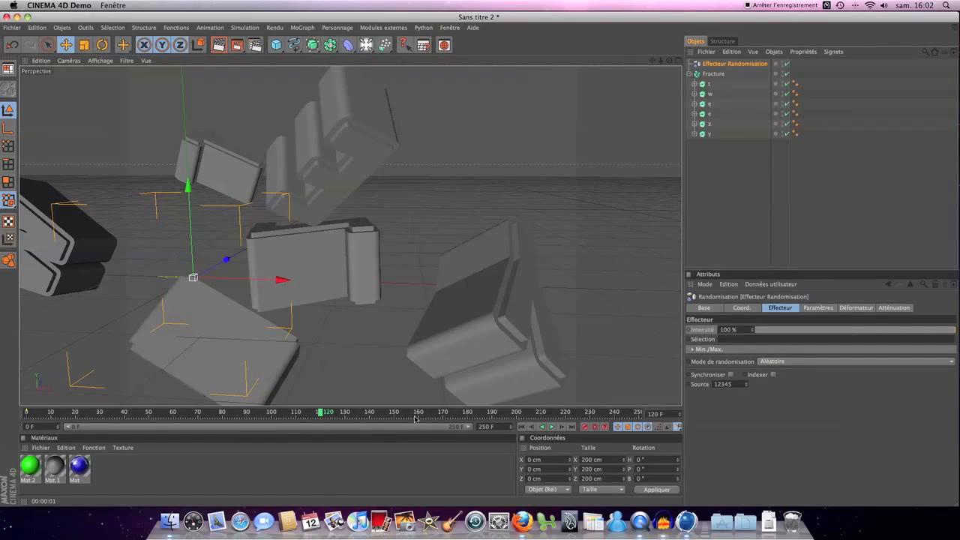
pyautogui.moveTo(328, 414); pyautogui.dragTo(27, 414)
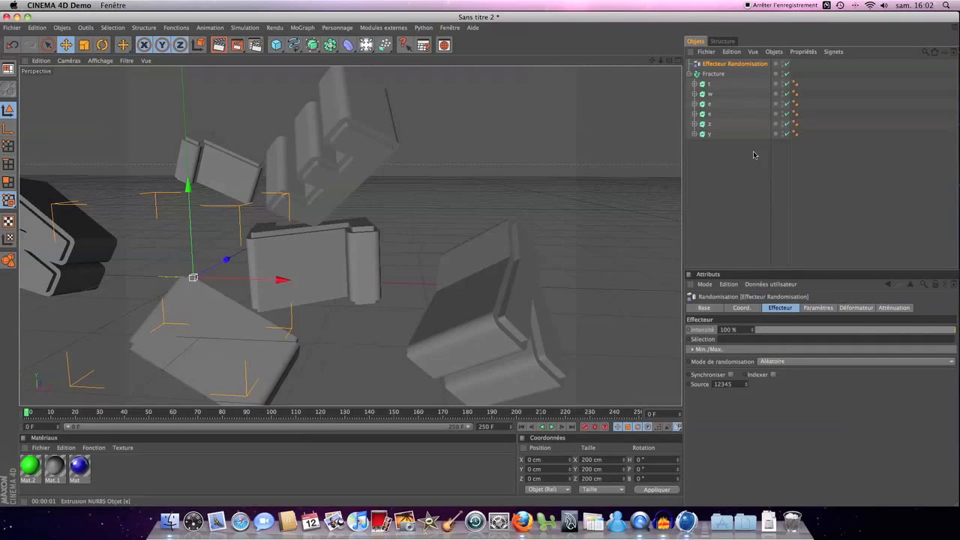
pyautogui.moveTo(778, 331); pyautogui.dragTo(957, 331)
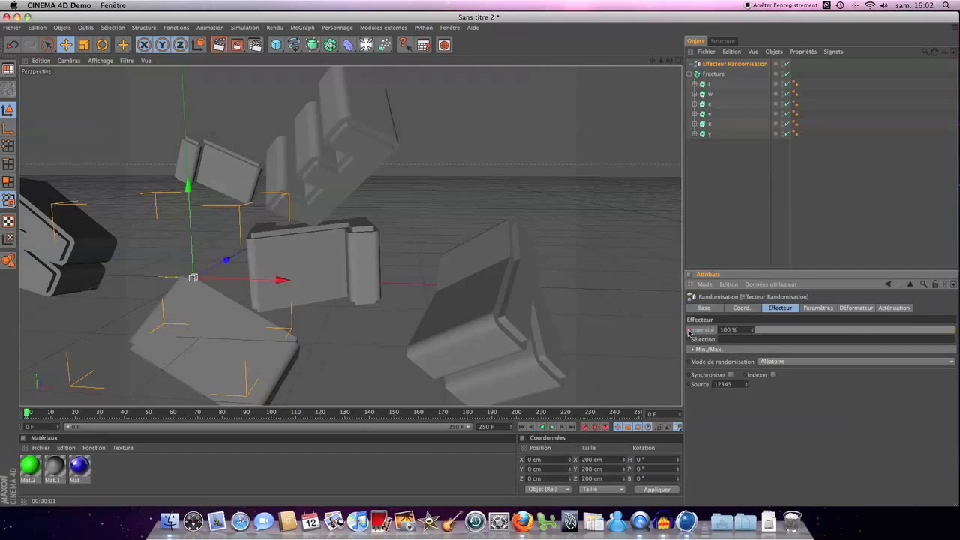
# Try a 100 % intensity keyframe on frame 191 and adjust that key on the timeline.
pyautogui.moveTo(32, 415); pyautogui.dragTo(494, 411)
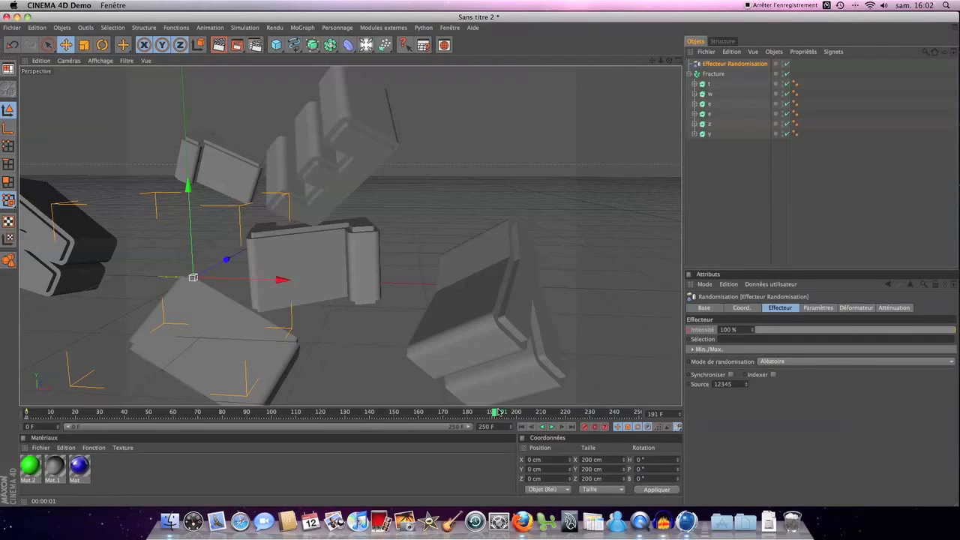
pyautogui.click(689, 331)
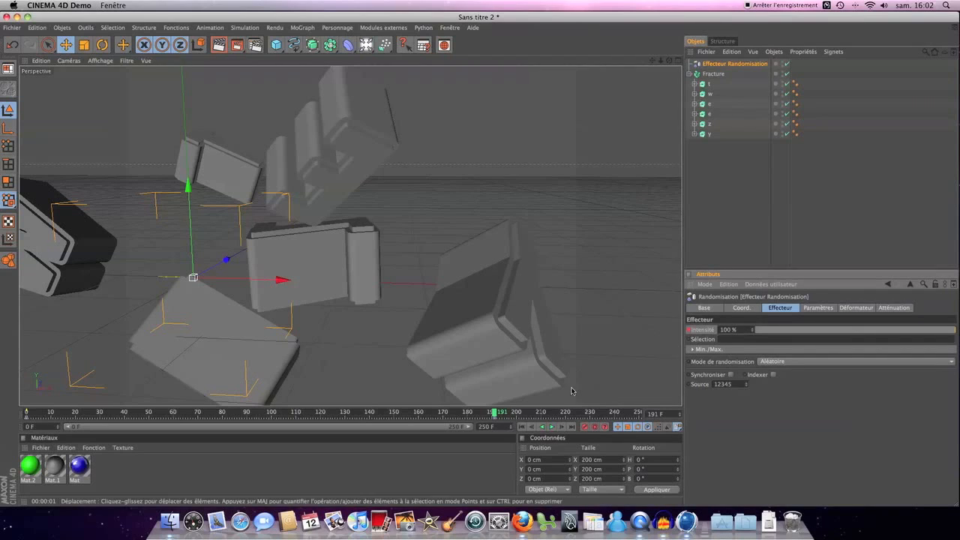
pyautogui.moveTo(517, 412); pyautogui.dragTo(496, 412)
pyautogui.click(496, 417)
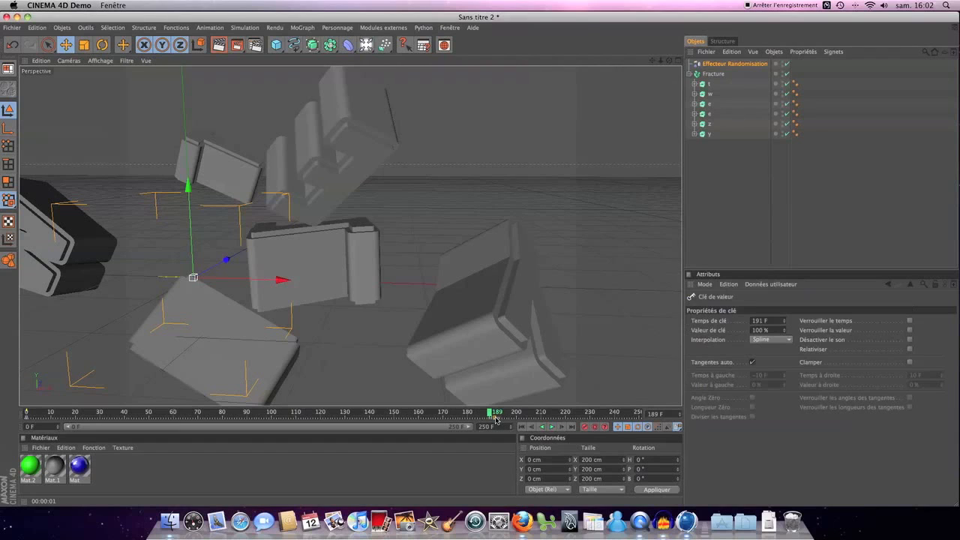
pyautogui.click(493, 419)
pyautogui.moveTo(496, 413)
pyautogui.mouseDown()
pyautogui.moveTo(420, 413)
pyautogui.moveTo(478, 413)
pyautogui.mouseUp()
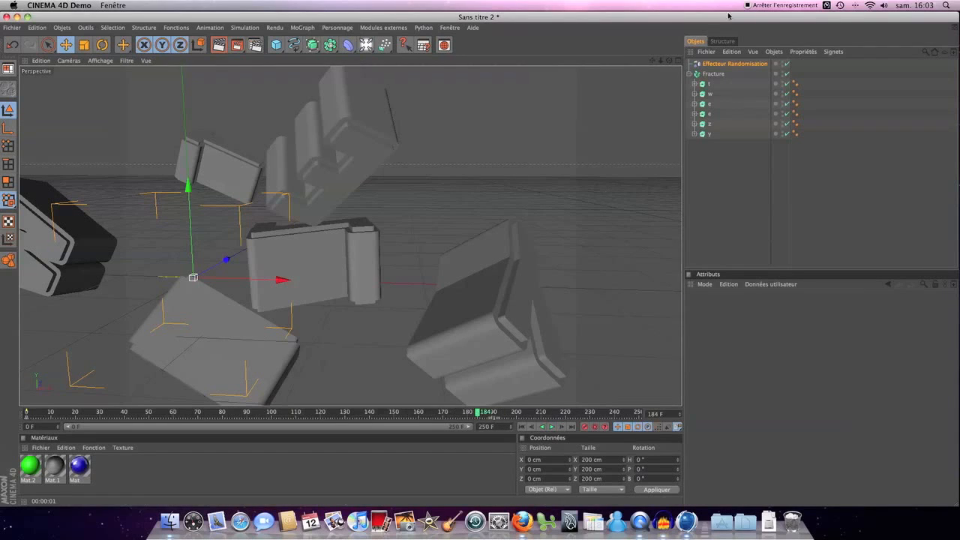
# Keyframe the Randomisation effector's intensity at 0 % on frame 188.
pyautogui.click(735, 63)
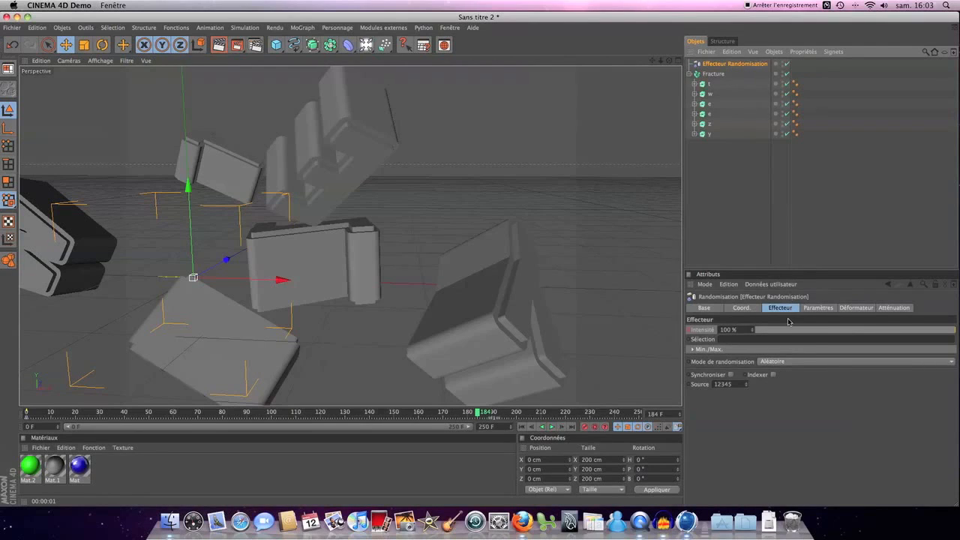
pyautogui.moveTo(810, 334); pyautogui.dragTo(752, 334)
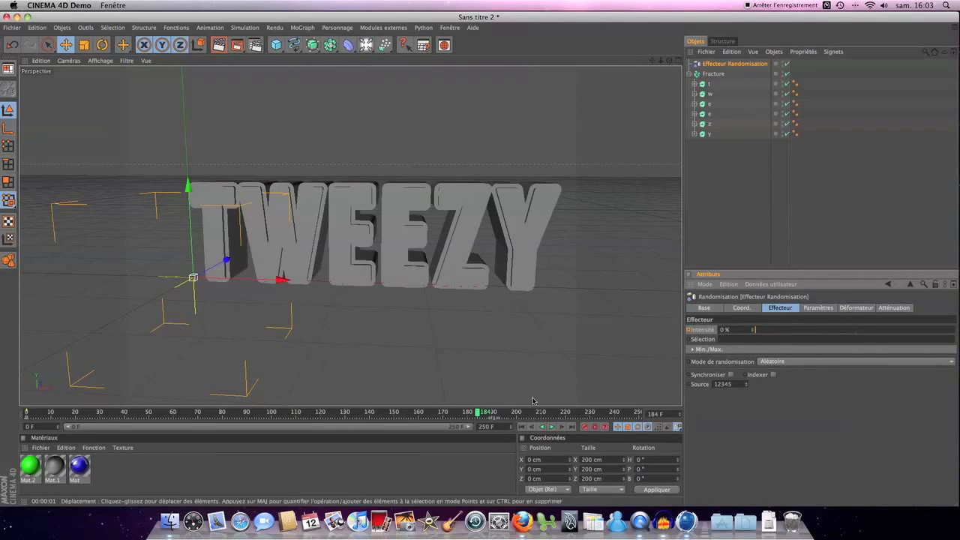
pyautogui.moveTo(491, 413)
pyautogui.mouseDown()
pyautogui.moveTo(507, 413)
pyautogui.moveTo(488, 413)
pyautogui.mouseUp()
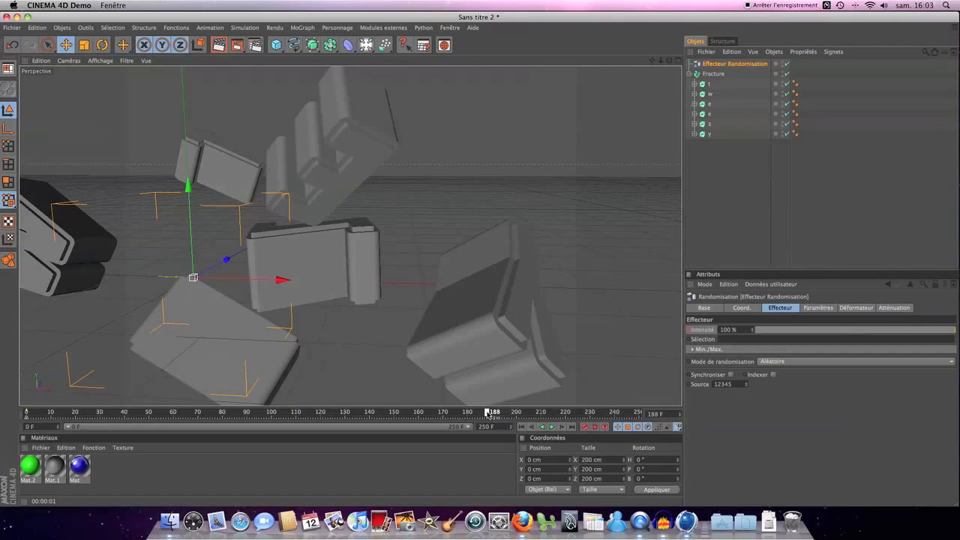
pyautogui.moveTo(770, 333); pyautogui.dragTo(745, 332)
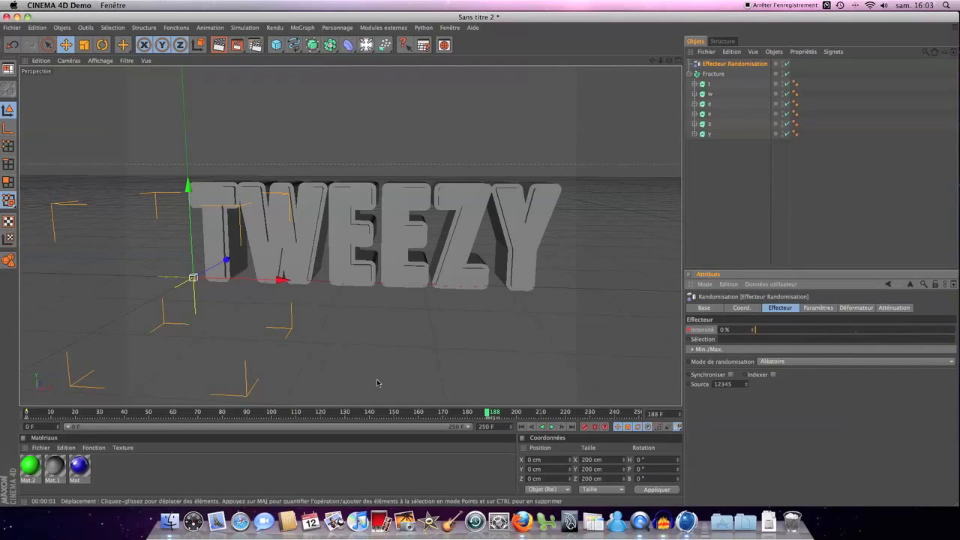
# Play back the animation from the start and scrub through it to review the letters' movement.
pyautogui.moveTo(493, 413); pyautogui.dragTo(1, 408)
pyautogui.click(552, 427)
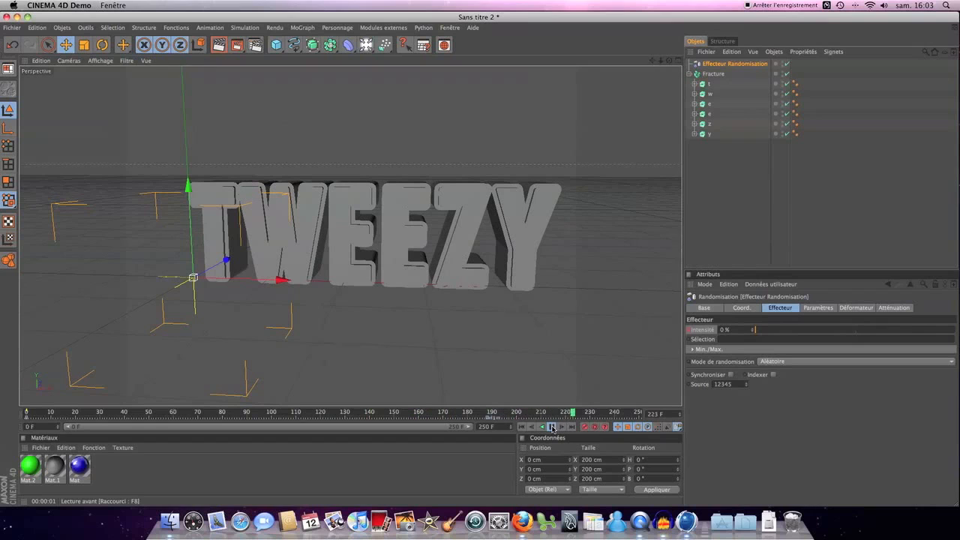
pyautogui.click(552, 427)
pyautogui.moveTo(491, 415); pyautogui.dragTo(118, 409)
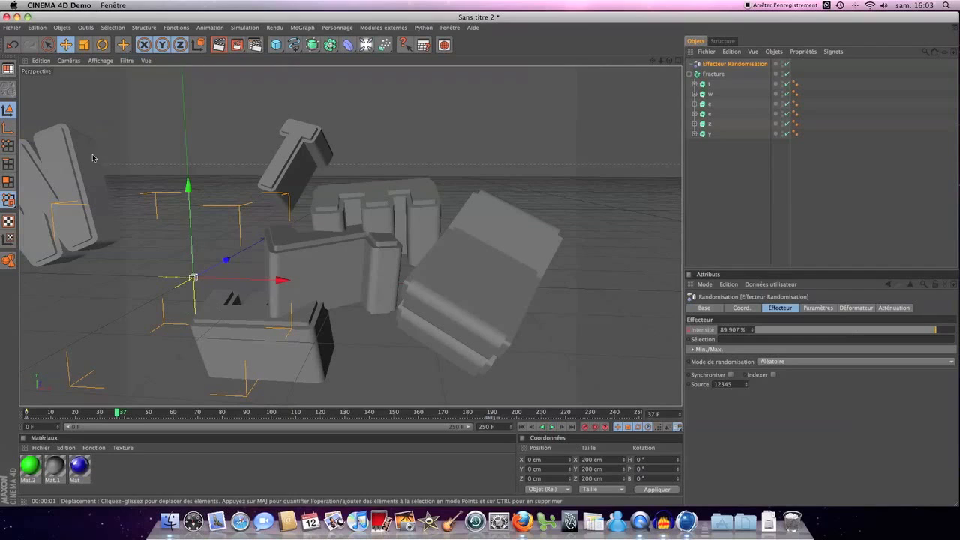
pyautogui.moveTo(565, 411); pyautogui.dragTo(591, 413)
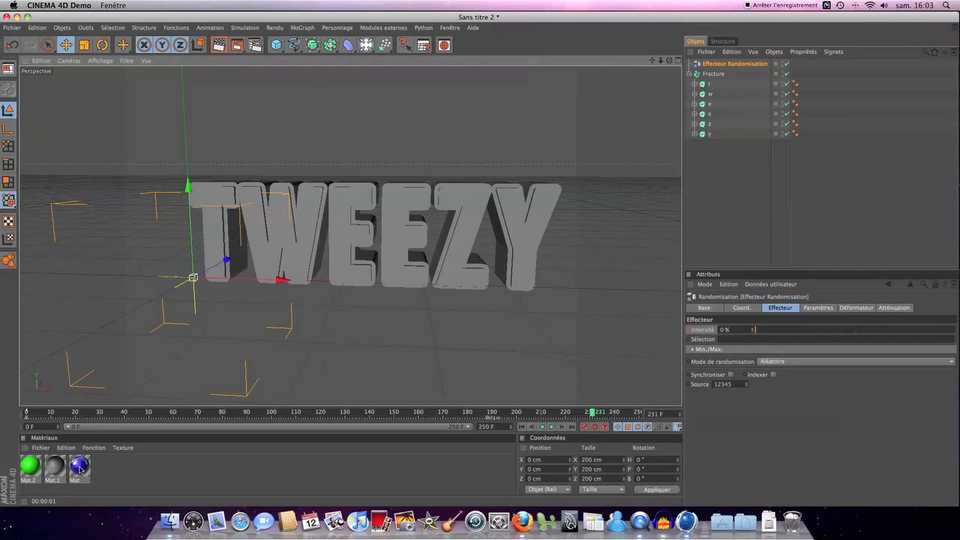
# Create a new material and set its colour to a blue of RGB 64, 135, 204.
pyautogui.doubleClick(127, 471)
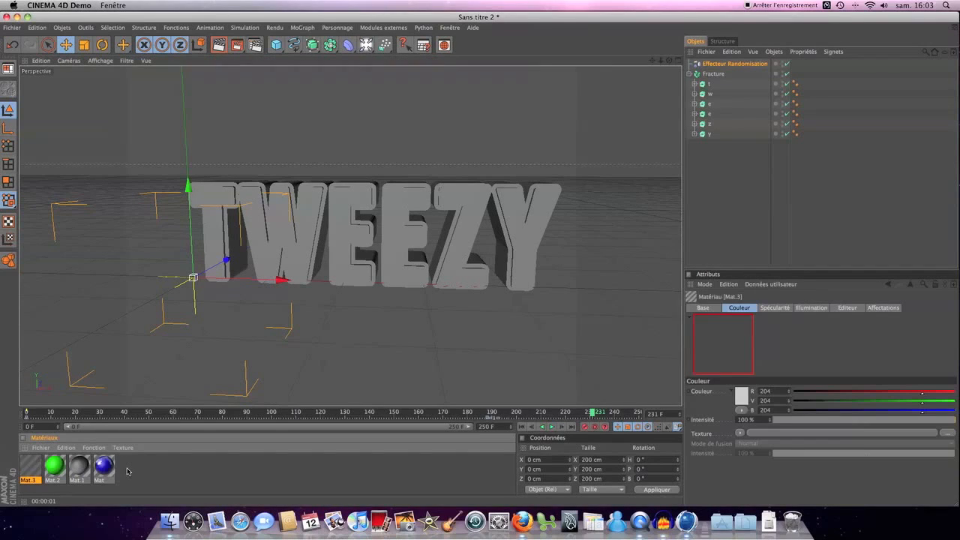
pyautogui.doubleClick(31, 467)
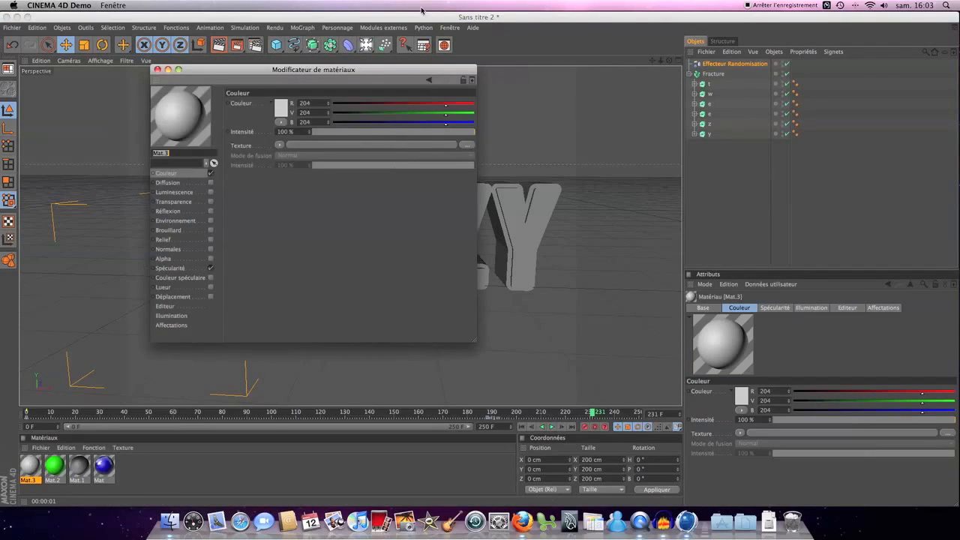
pyautogui.click(368, 105)
pyautogui.click(351, 114)
pyautogui.click(388, 114)
pyautogui.click(408, 114)
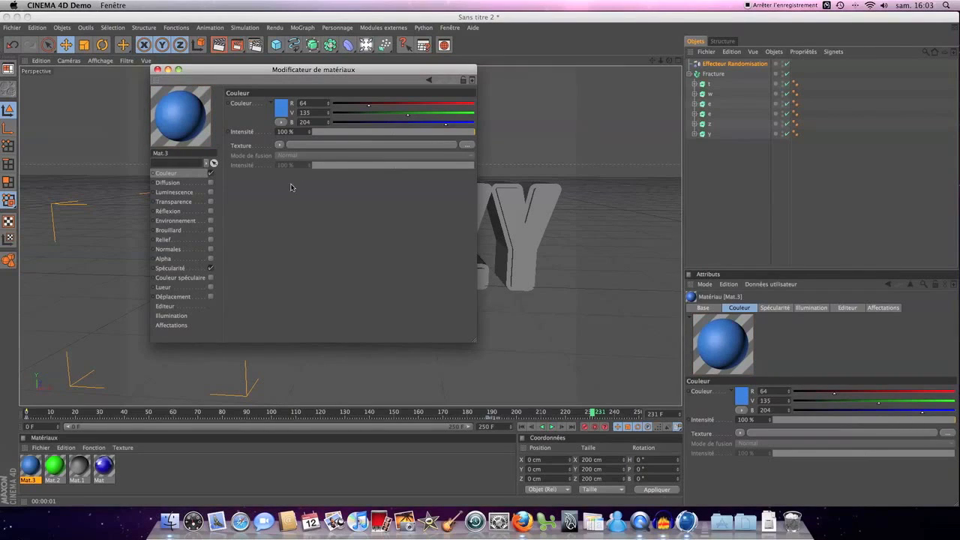
# Enable reflection on the blue material with a Fresnel texture and 50 % intensity, and apply the material to the Fracture object.
pyautogui.click(183, 212)
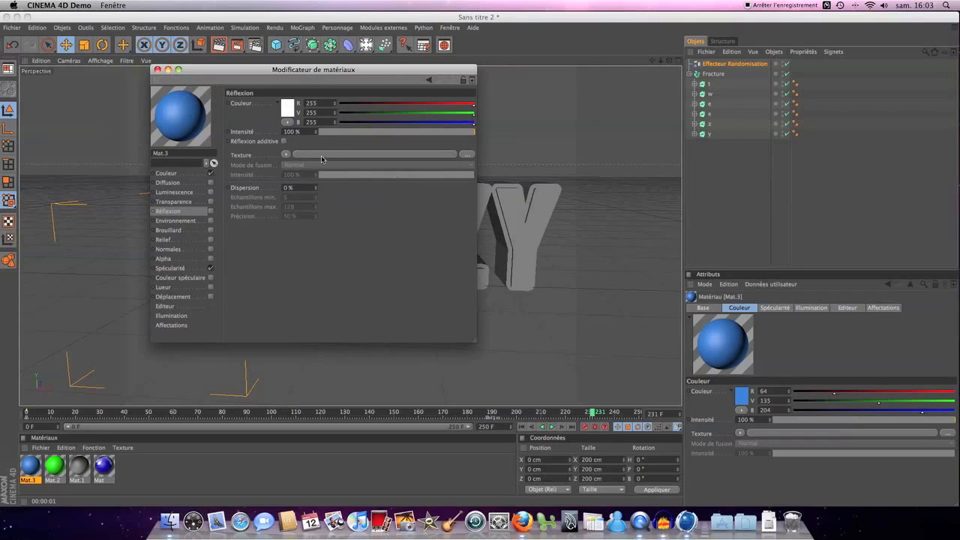
pyautogui.click(286, 154)
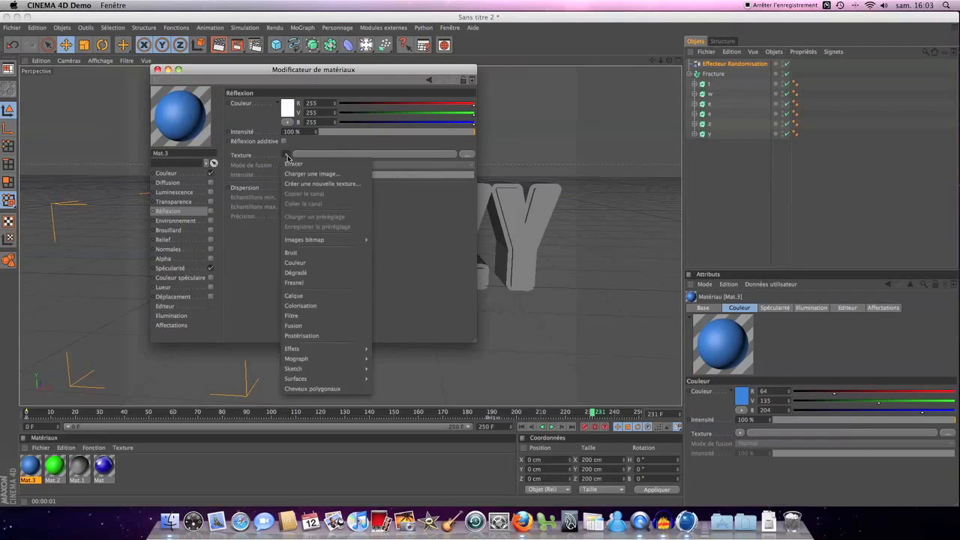
pyautogui.click(304, 283)
pyautogui.moveTo(350, 135); pyautogui.dragTo(398, 135)
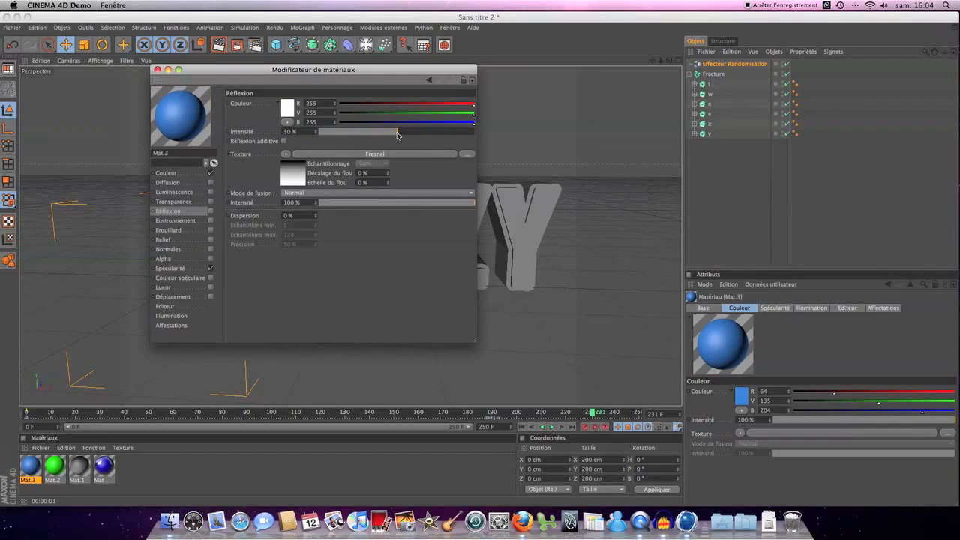
pyautogui.click(211, 213)
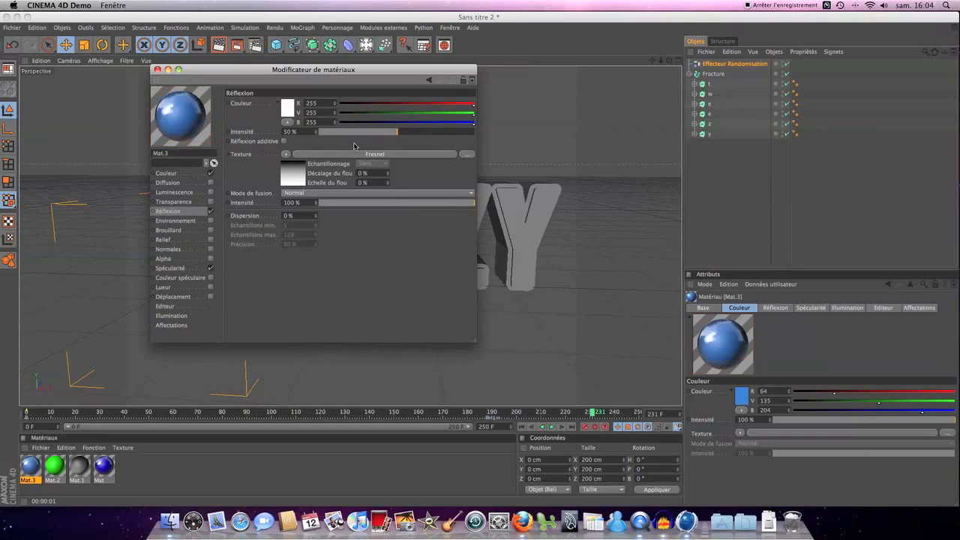
pyautogui.click(156, 70)
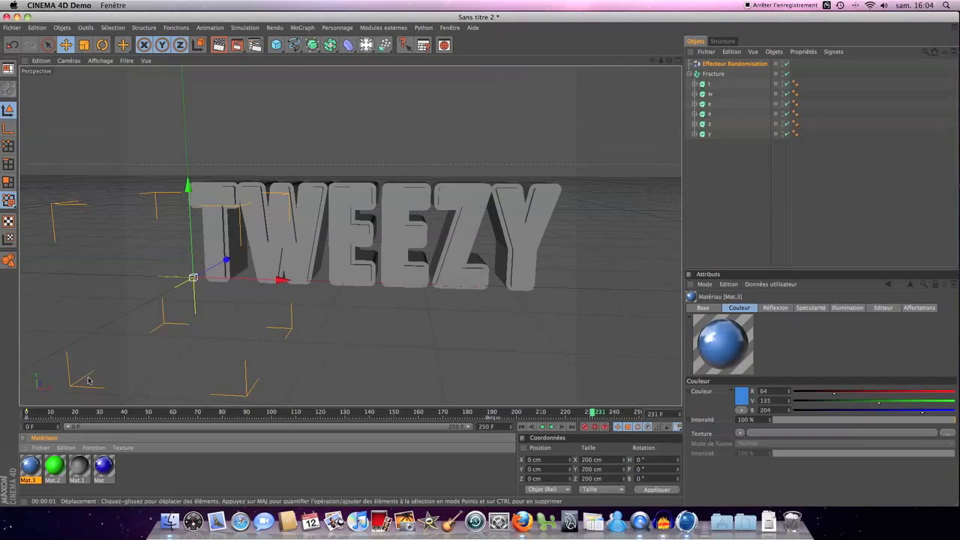
pyautogui.moveTo(30, 468); pyautogui.dragTo(716, 75)
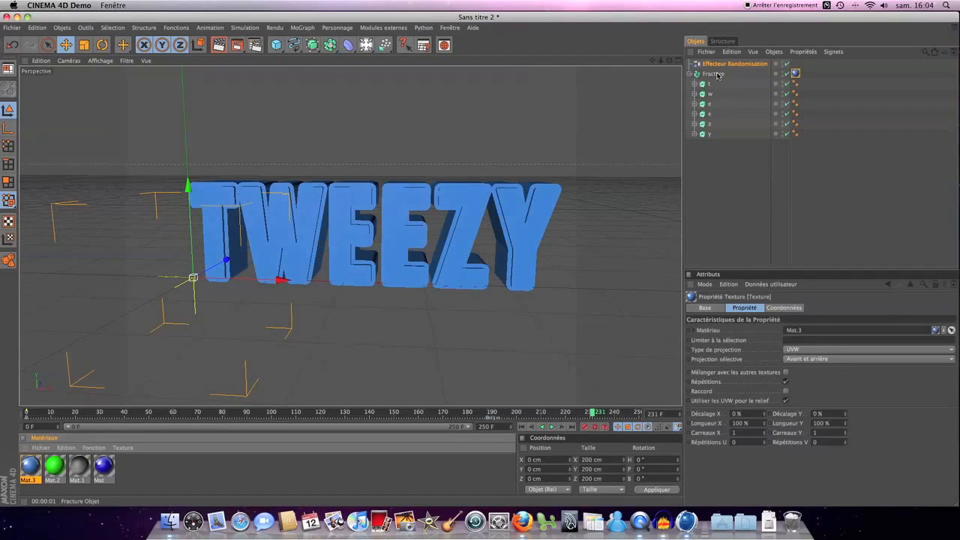
# Apply the dark blue material Mat to the first letter t and the last letter y inside the Fracture object.
pyautogui.click(114, 471)
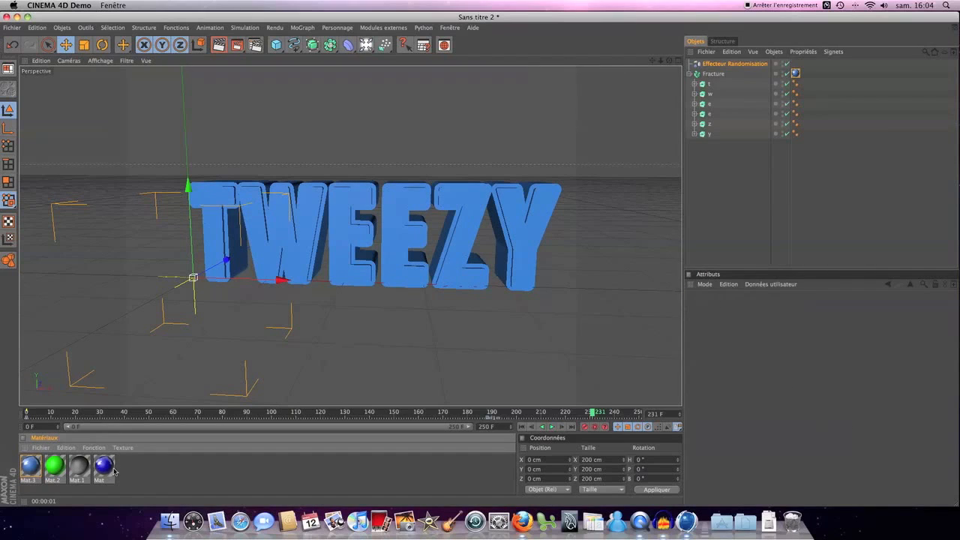
pyautogui.moveTo(103, 469); pyautogui.dragTo(712, 84)
pyautogui.moveTo(105, 467); pyautogui.dragTo(718, 135)
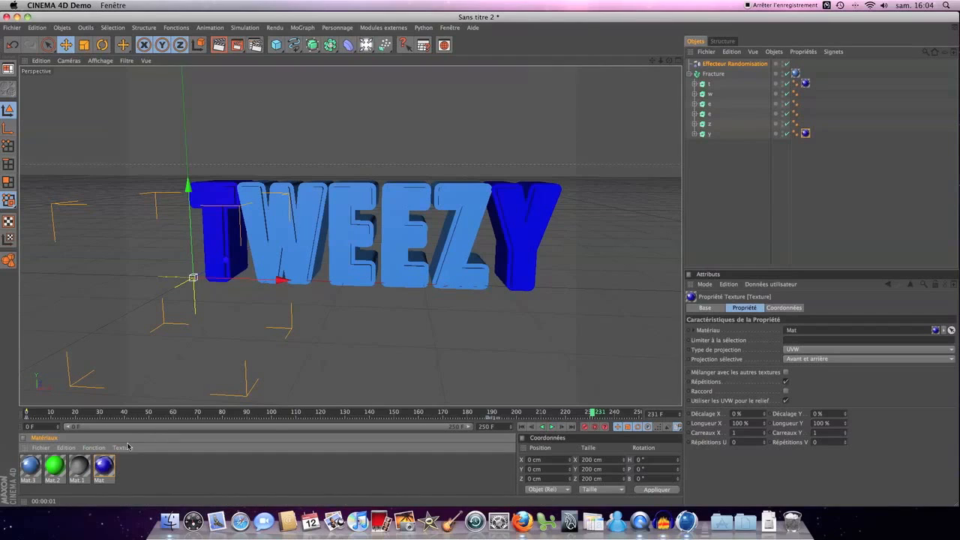
pyautogui.click(366, 44)
pyautogui.click(366, 45)
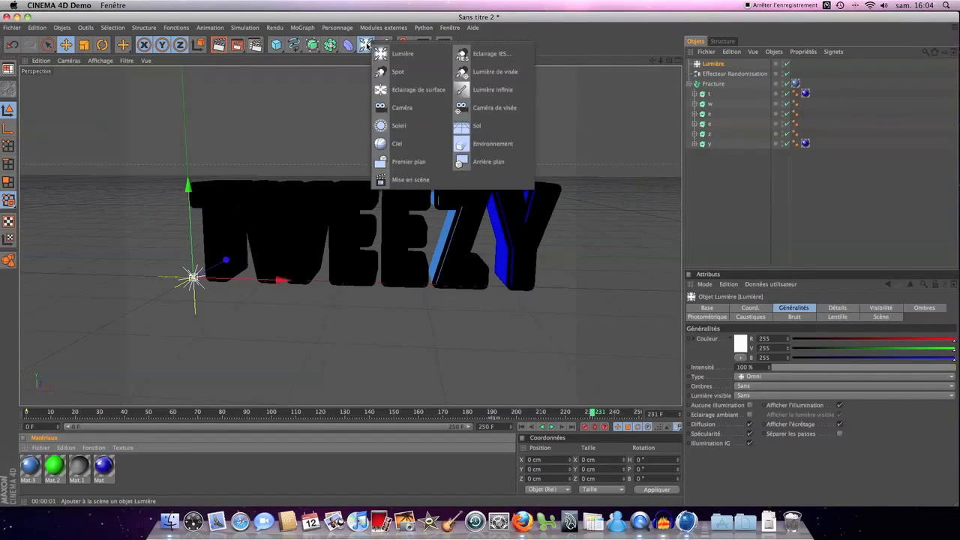
pyautogui.click(711, 66)
pyautogui.press('Delete')
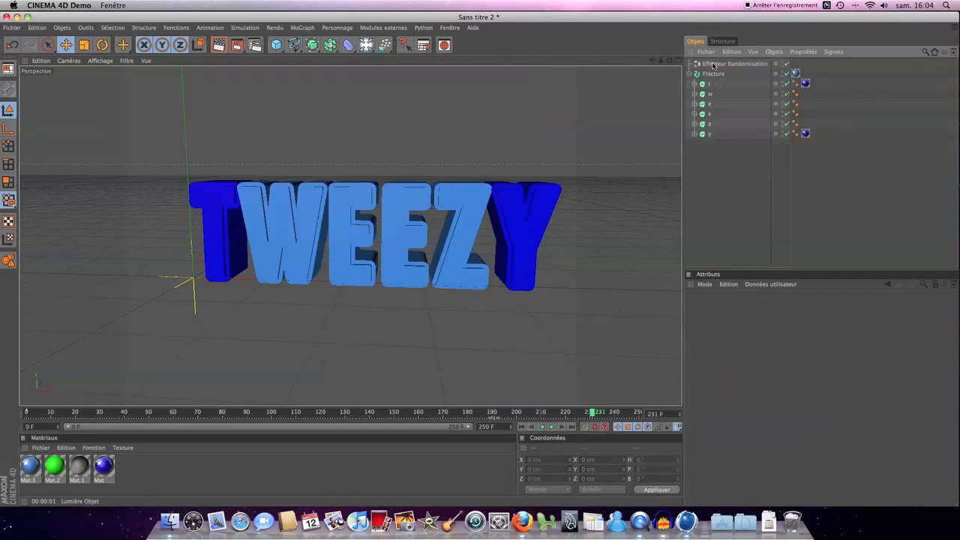
# Add a Sky (Ciel) object and load 2copie6zz.gif as Mat.1's colour texture, copying the image into the document folder.
pyautogui.click(366, 46)
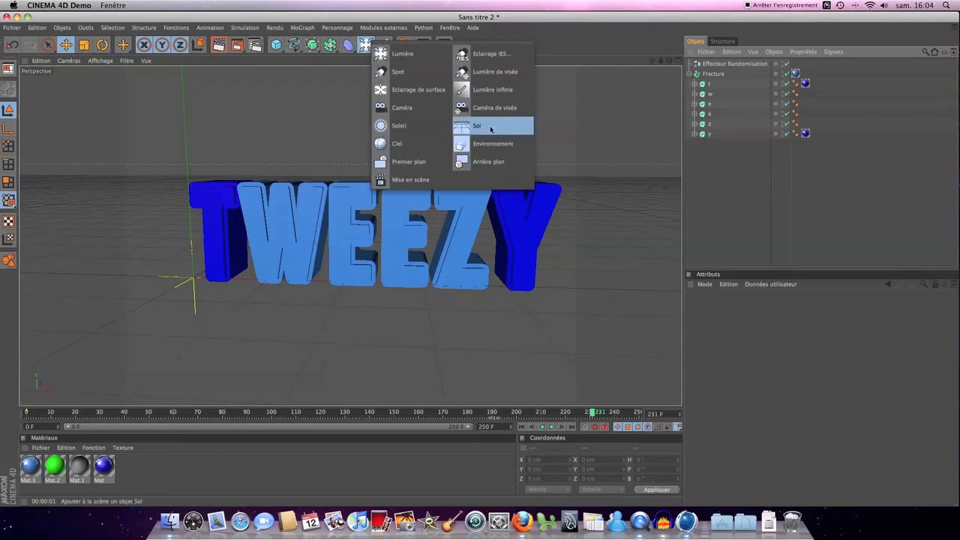
pyautogui.click(405, 145)
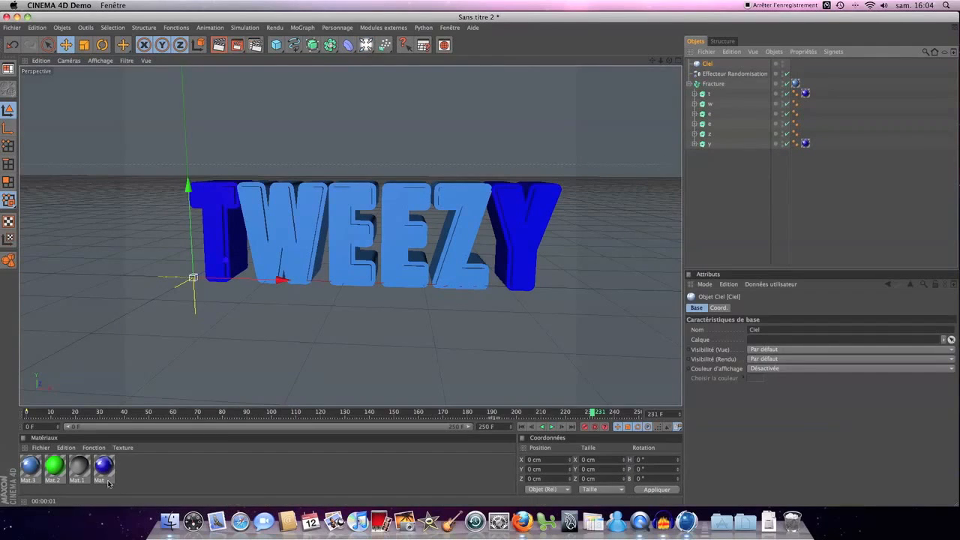
pyautogui.doubleClick(79, 467)
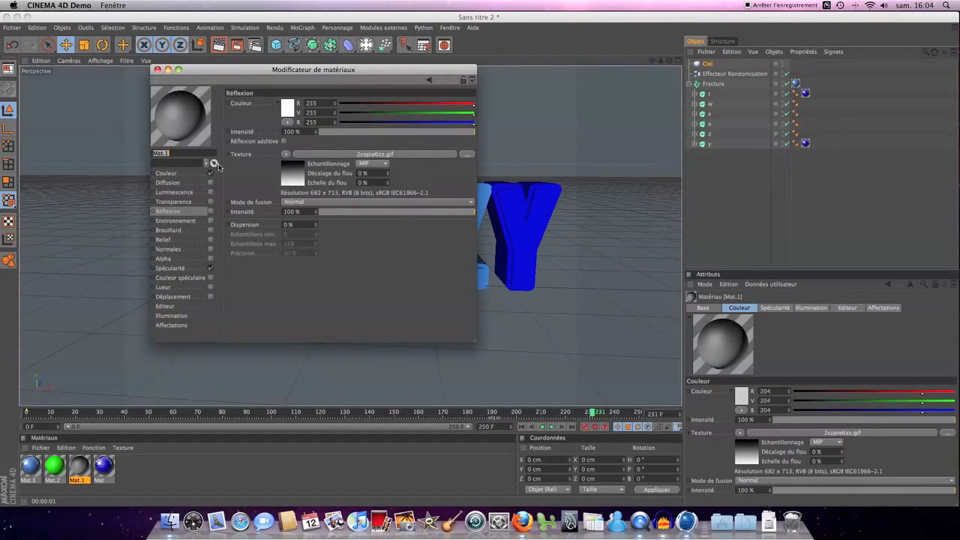
pyautogui.click(171, 174)
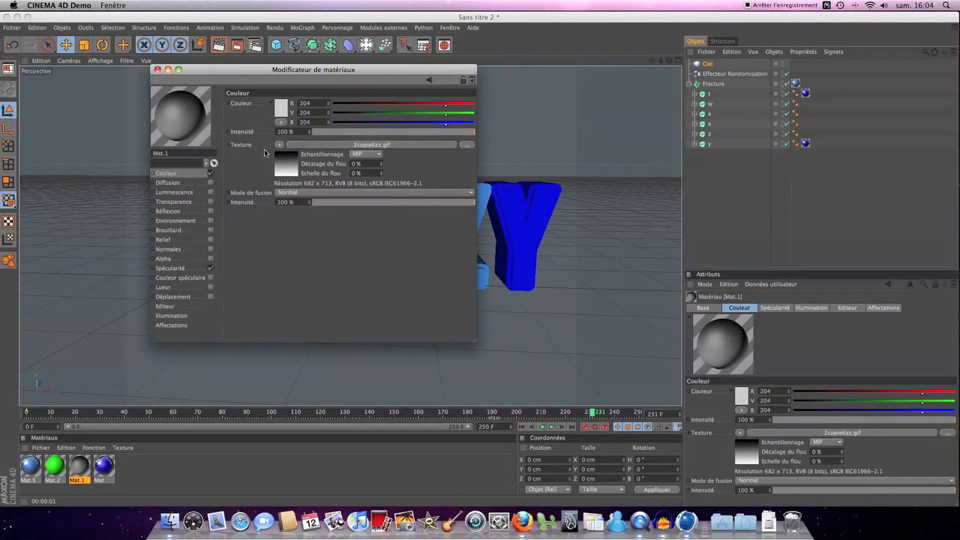
pyautogui.click(279, 145)
pyautogui.click(465, 162)
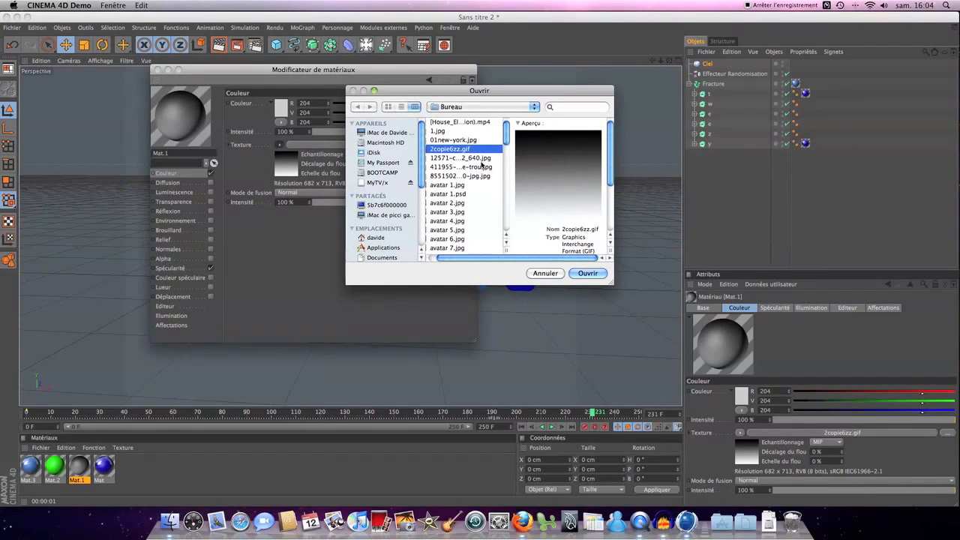
pyautogui.click(585, 274)
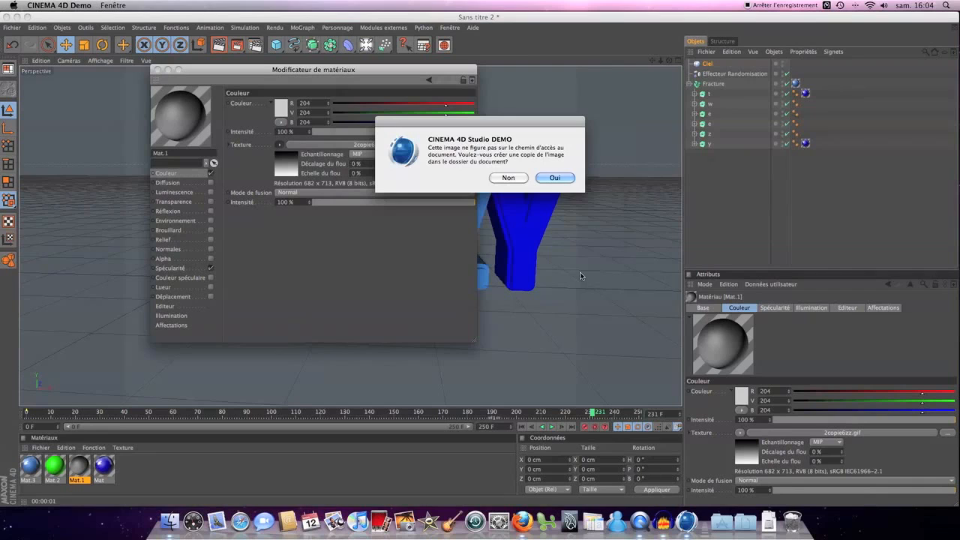
pyautogui.click(560, 180)
pyautogui.click(156, 70)
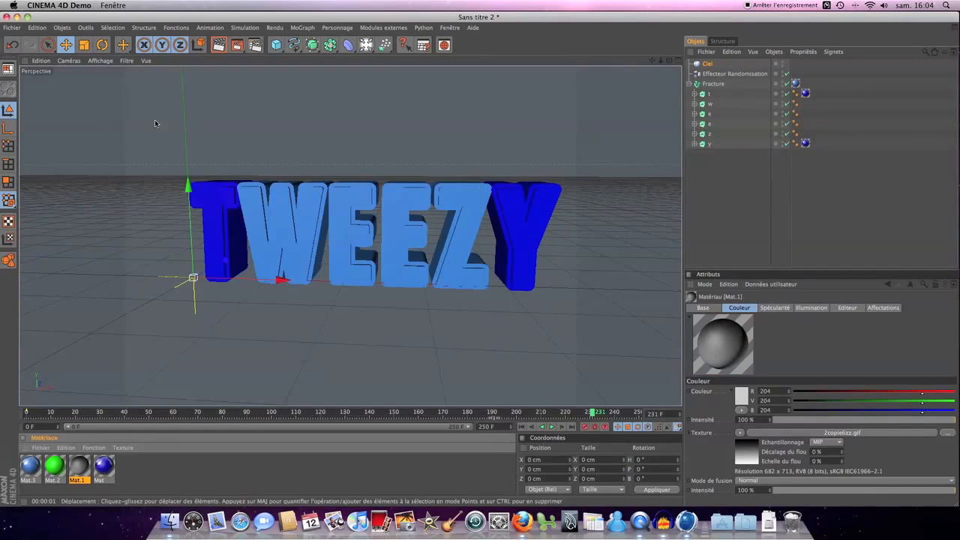
# Apply Mat.1 to the Sky object and render a preview of the active view.
pyautogui.moveTo(85, 470); pyautogui.dragTo(609, 82)
pyautogui.click(218, 46)
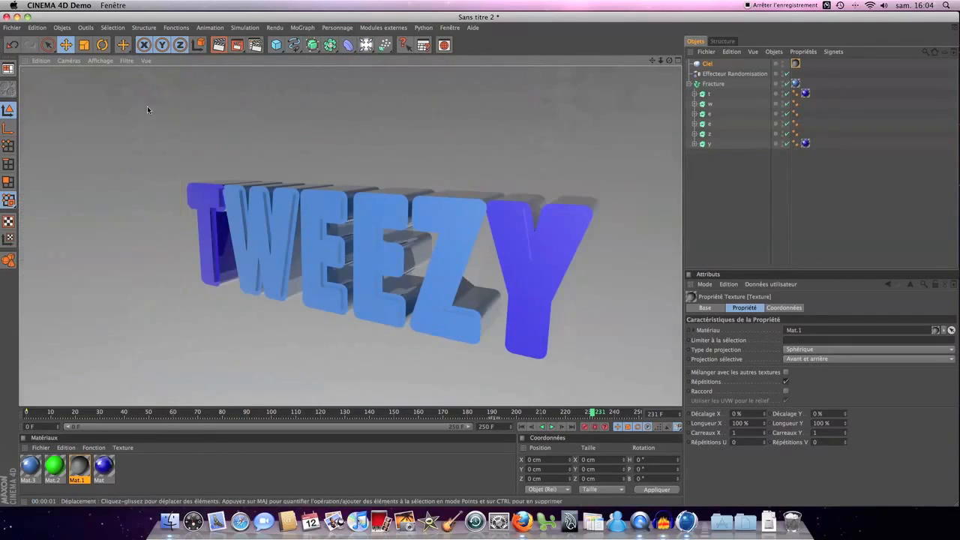
pyautogui.click(628, 180)
# Scrub the timeline from the start to frame 190 to review the letters assembling from a raised view.
pyautogui.moveTo(668, 61)
pyautogui.mouseDown()
pyautogui.moveTo(686, 84)
pyautogui.moveTo(661, 55)
pyautogui.moveTo(675, 75)
pyautogui.moveTo(684, 62)
pyautogui.moveTo(649, 77)
pyautogui.moveTo(635, 60)
pyautogui.moveTo(641, 75)
pyautogui.moveTo(722, 64)
pyautogui.moveTo(668, 60)
pyautogui.mouseUp()
pyautogui.click(740, 168)
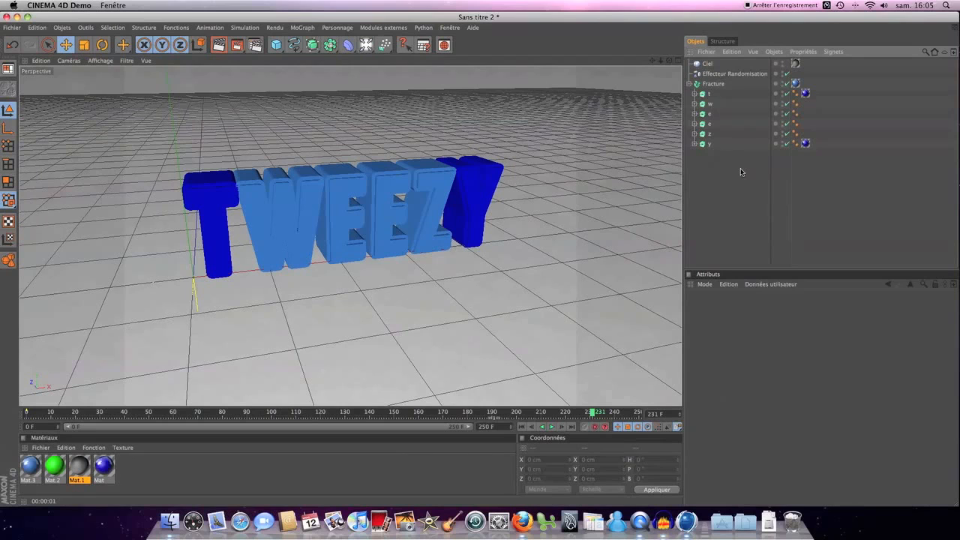
pyautogui.moveTo(182, 418); pyautogui.dragTo(3, 413)
pyautogui.moveTo(241, 408); pyautogui.dragTo(491, 415)
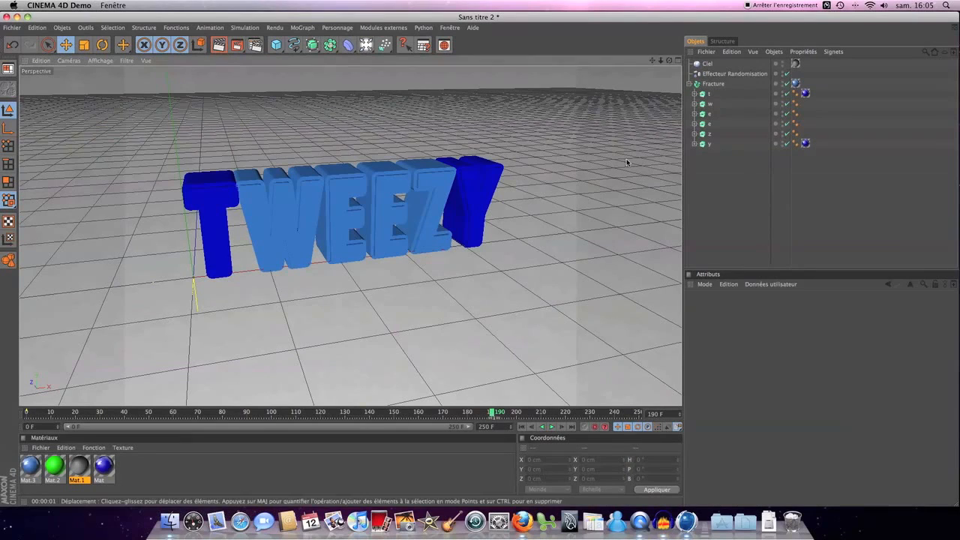
# Add a camera and raise it slightly, to about X 44, Y 276, Z -571 cm.
pyautogui.click(364, 45)
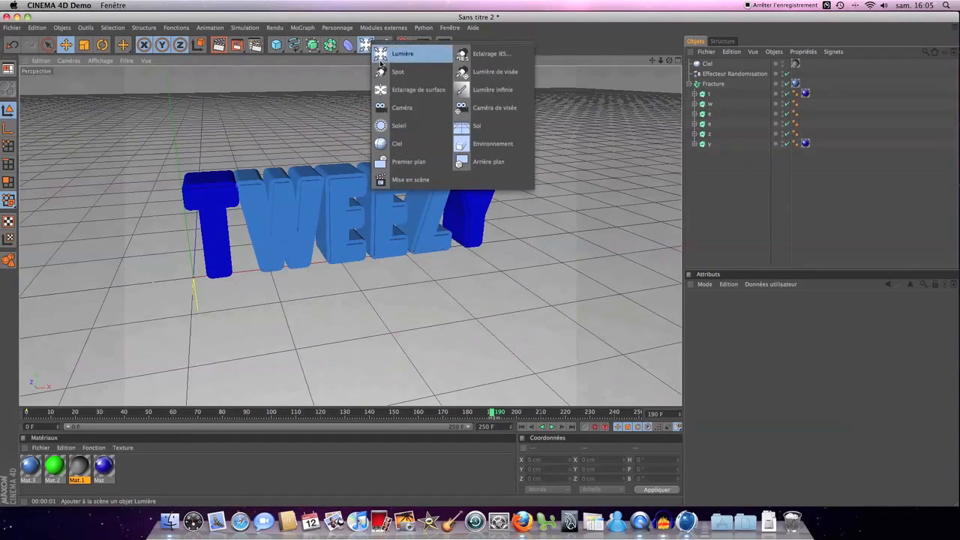
pyautogui.click(401, 107)
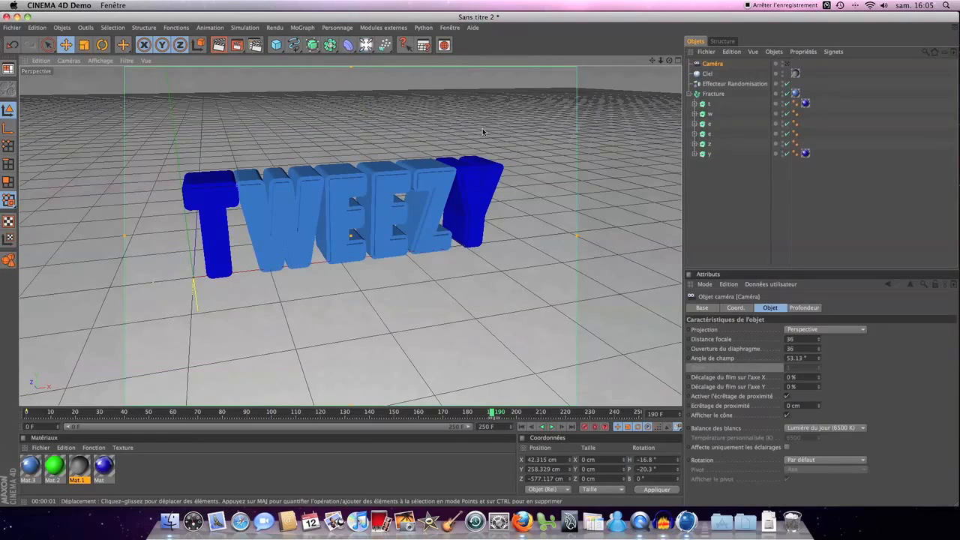
pyautogui.click(718, 67)
pyautogui.moveTo(669, 60); pyautogui.dragTo(593, 63)
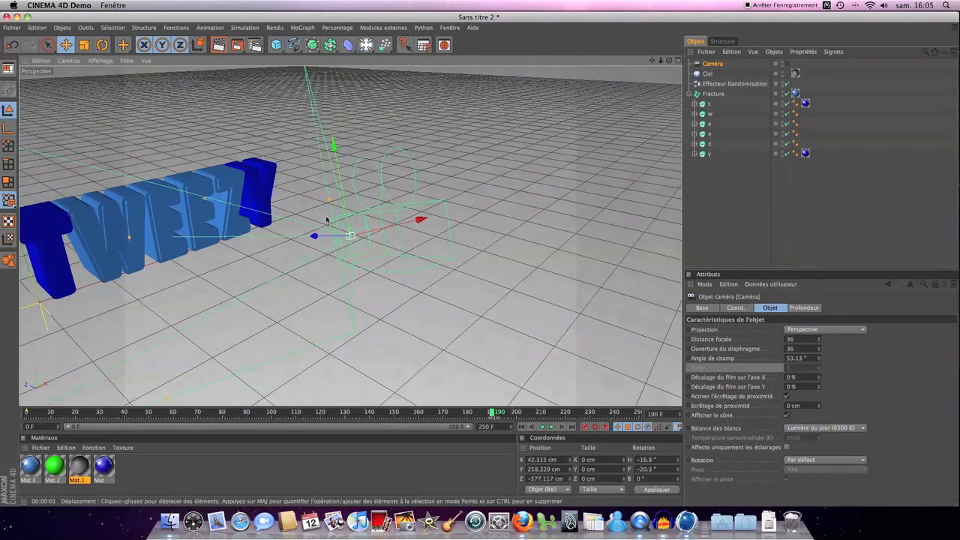
pyautogui.moveTo(336, 199); pyautogui.dragTo(329, 161)
pyautogui.moveTo(350, 236); pyautogui.dragTo(346, 218)
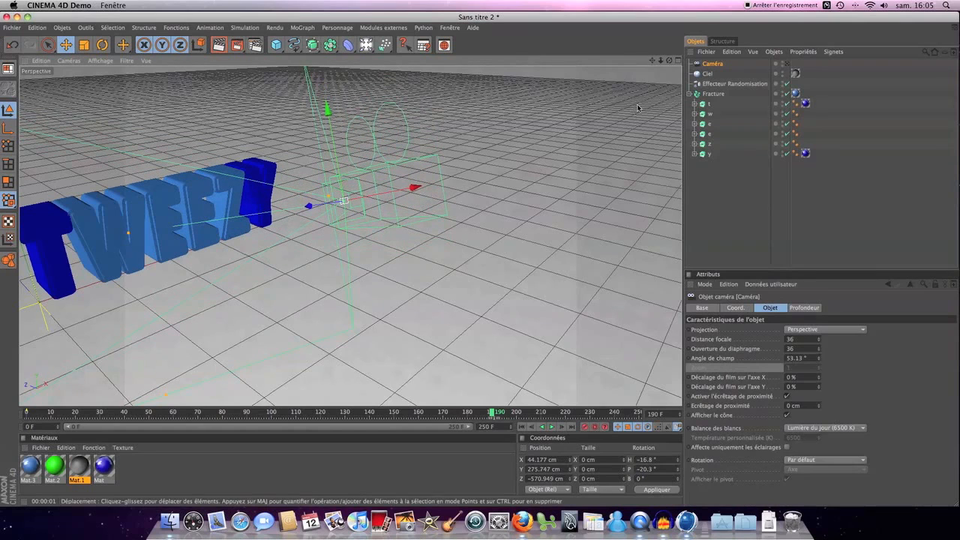
# View through the camera, bring it close to the letters at about X 235, Y 77, Z -37 cm, and keyframe it at frame 0.
pyautogui.click(786, 65)
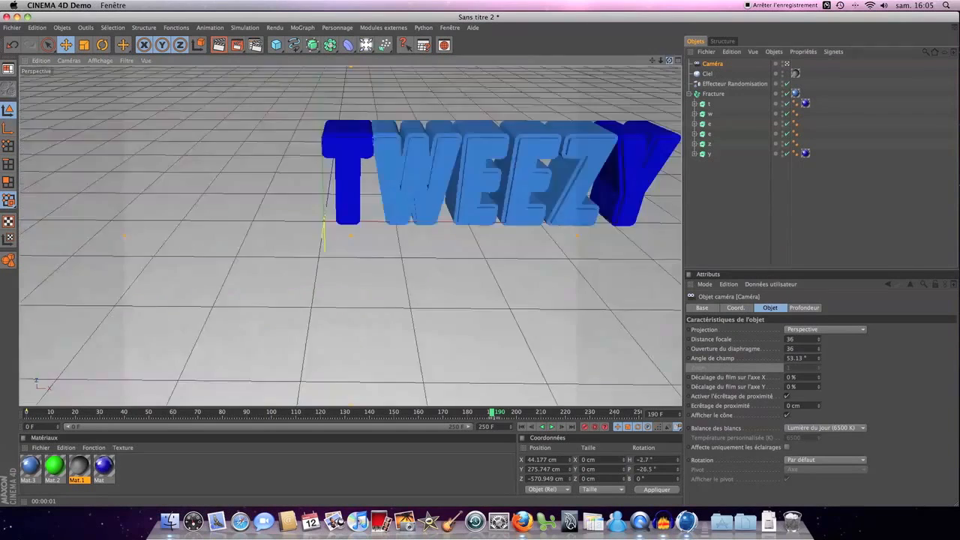
pyautogui.moveTo(669, 61)
pyautogui.mouseDown()
pyautogui.moveTo(647, 62)
pyautogui.moveTo(666, 61)
pyautogui.mouseUp()
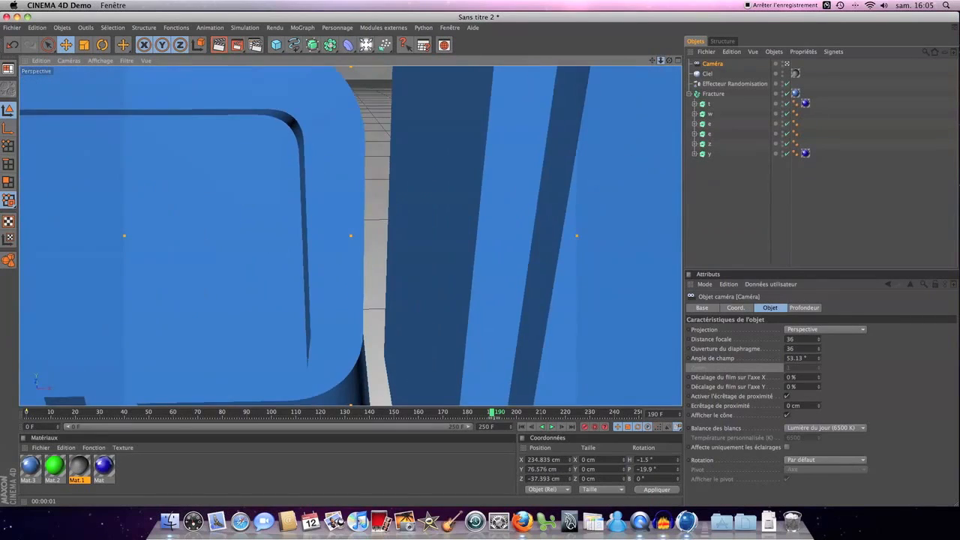
pyautogui.moveTo(491, 415); pyautogui.dragTo(27, 414)
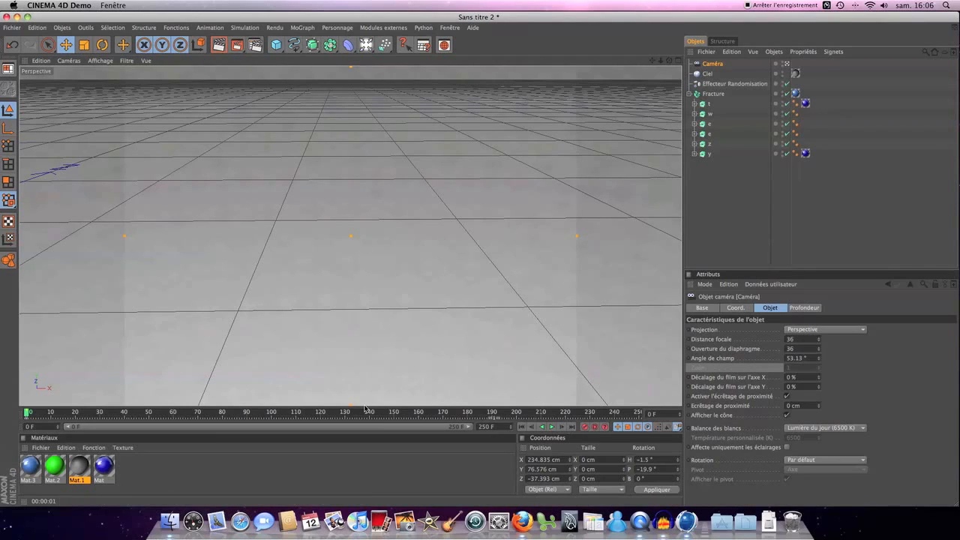
# Pull the camera back to about X 228, Y 175, Z -308 cm at frame 174 and keyframe it there.
pyautogui.moveTo(244, 415); pyautogui.dragTo(453, 415)
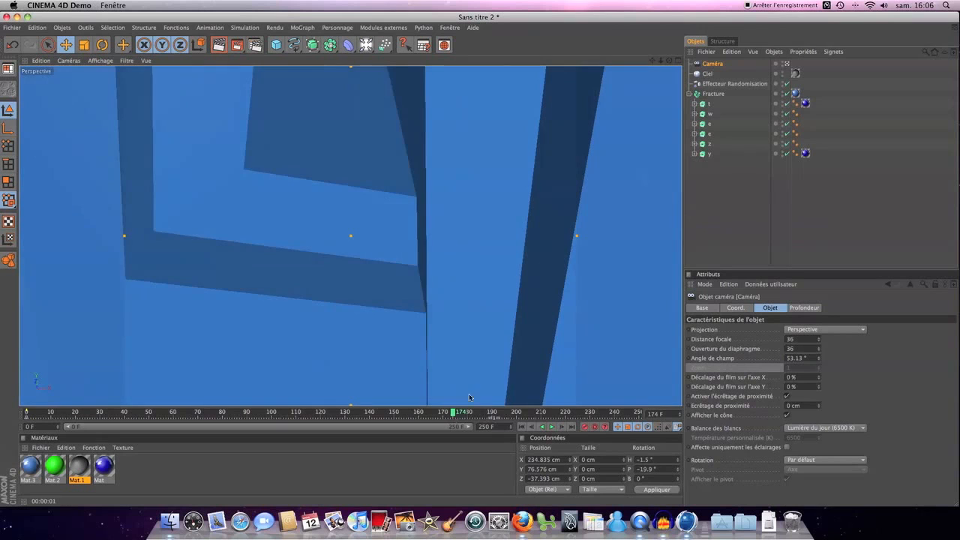
pyautogui.moveTo(670, 60); pyautogui.dragTo(661, 62)
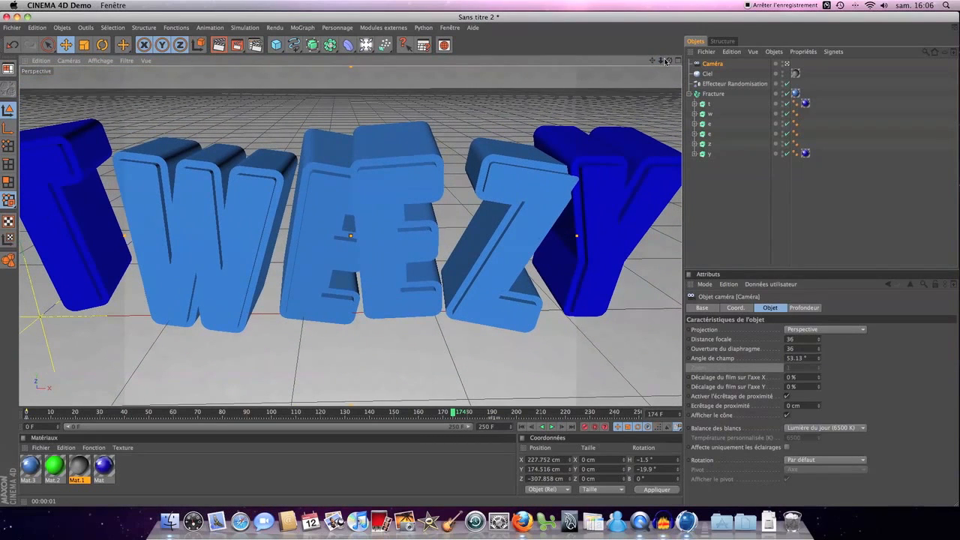
pyautogui.moveTo(670, 63); pyautogui.dragTo(670, 63)
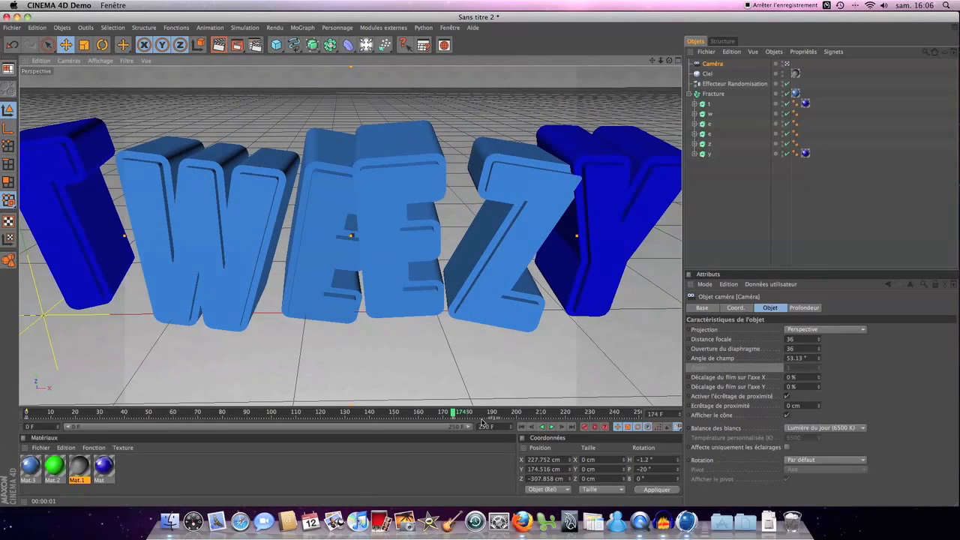
# Orbit the camera to about 5.1° heading and -20.5° pitch at frame 246 and record a keyframe.
pyautogui.moveTo(450, 411); pyautogui.dragTo(630, 408)
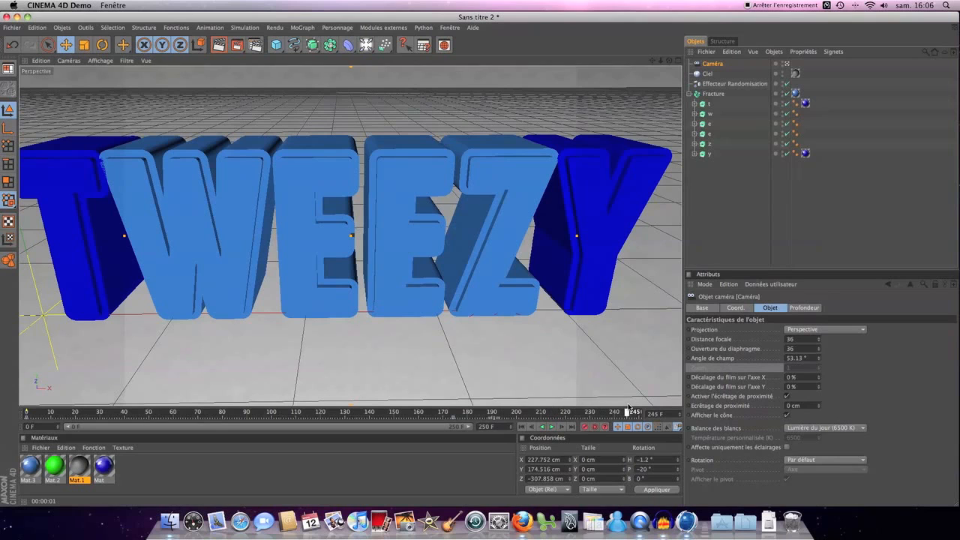
pyautogui.moveTo(669, 61); pyautogui.dragTo(606, 64)
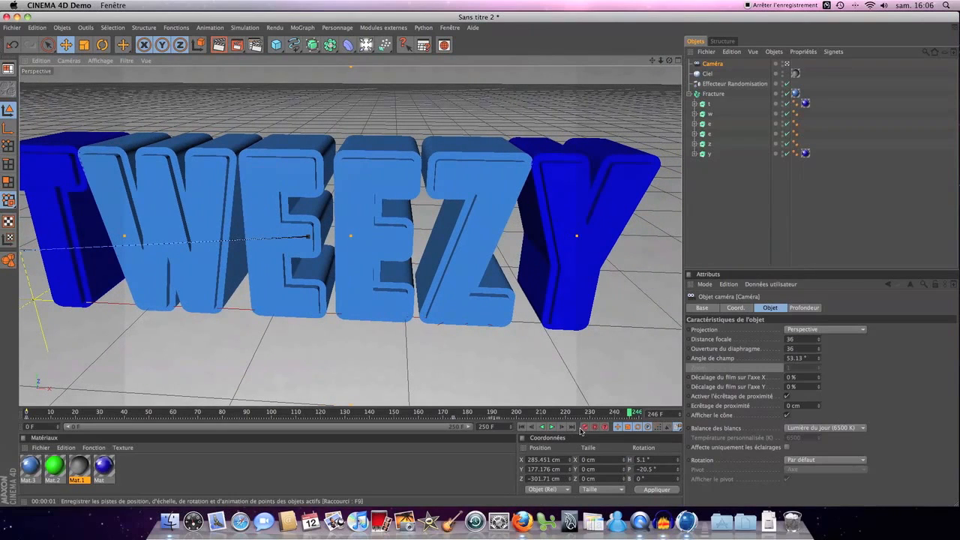
# Play the camera animation from frame 0 and scrub on to frame 186 to review the camera move.
pyautogui.moveTo(490, 413); pyautogui.dragTo(654, 407)
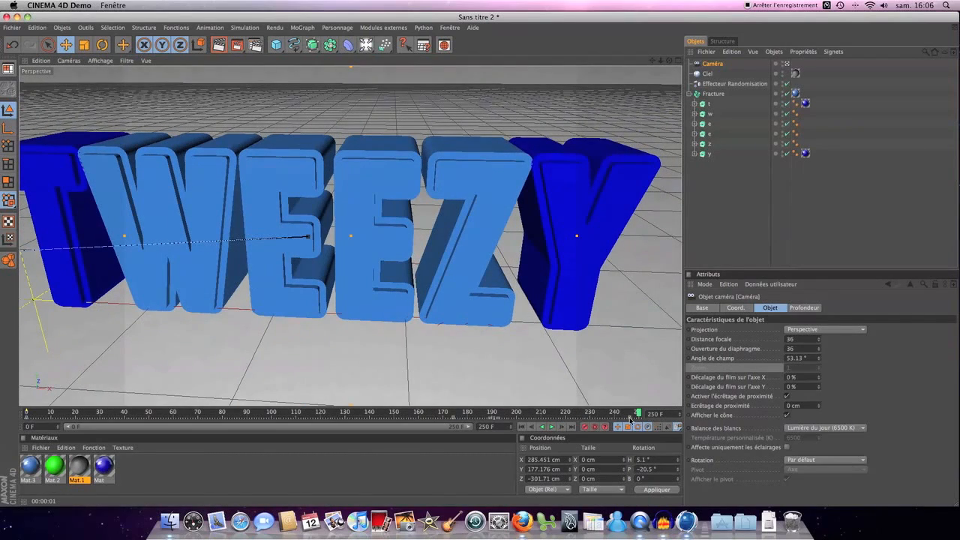
pyautogui.click(631, 418)
pyautogui.moveTo(636, 413); pyautogui.dragTo(25, 411)
pyautogui.click(551, 427)
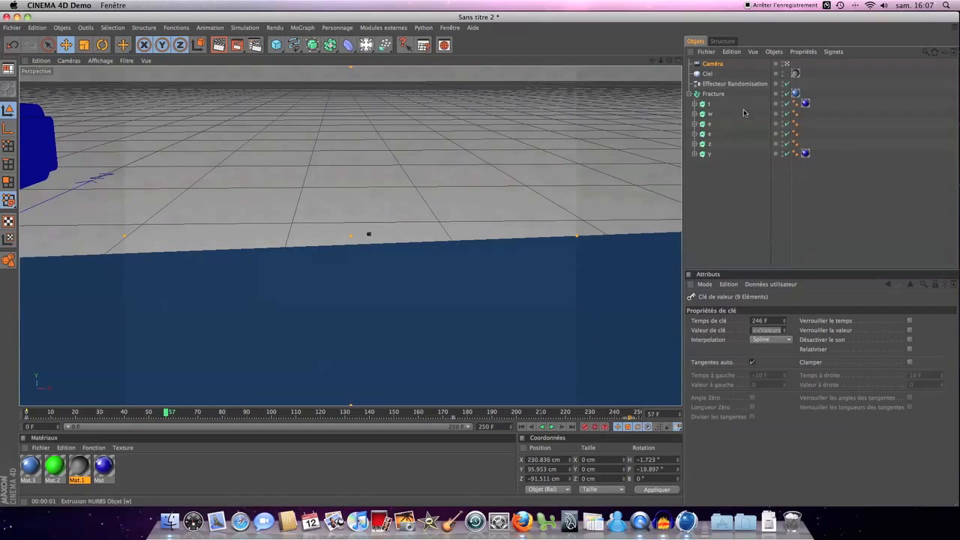
pyautogui.click(735, 173)
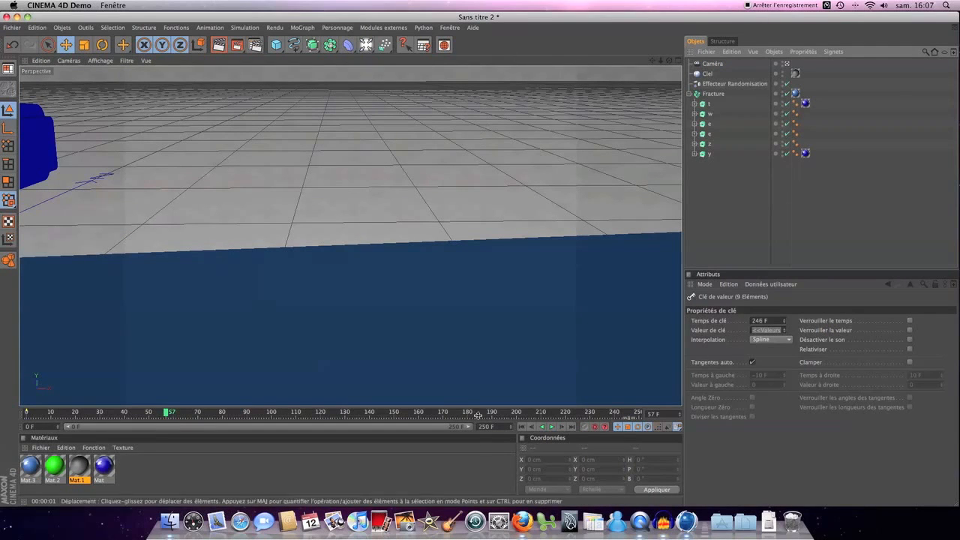
pyautogui.moveTo(434, 413); pyautogui.dragTo(488, 412)
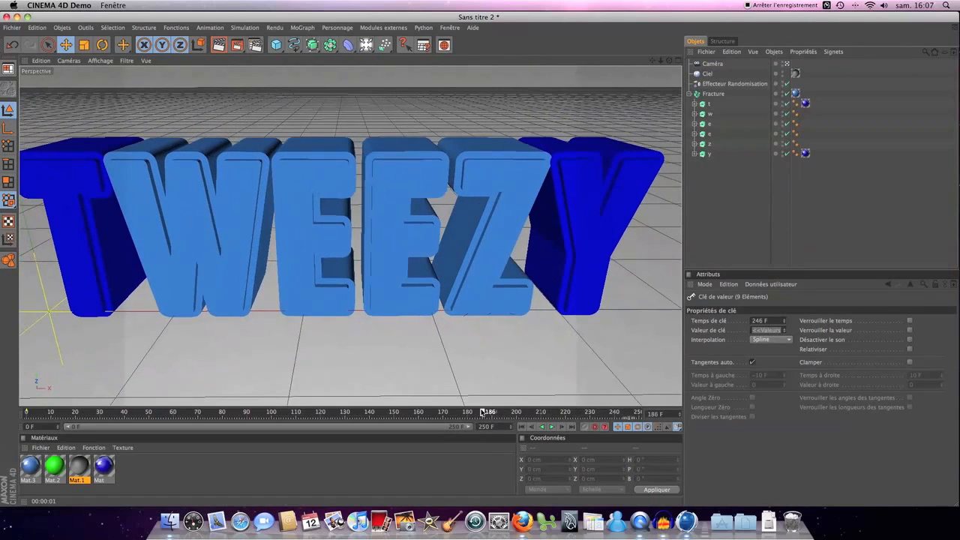
# Set the render output preset to the film/video format HDV/HDTV 720 29.97.
pyautogui.click(255, 46)
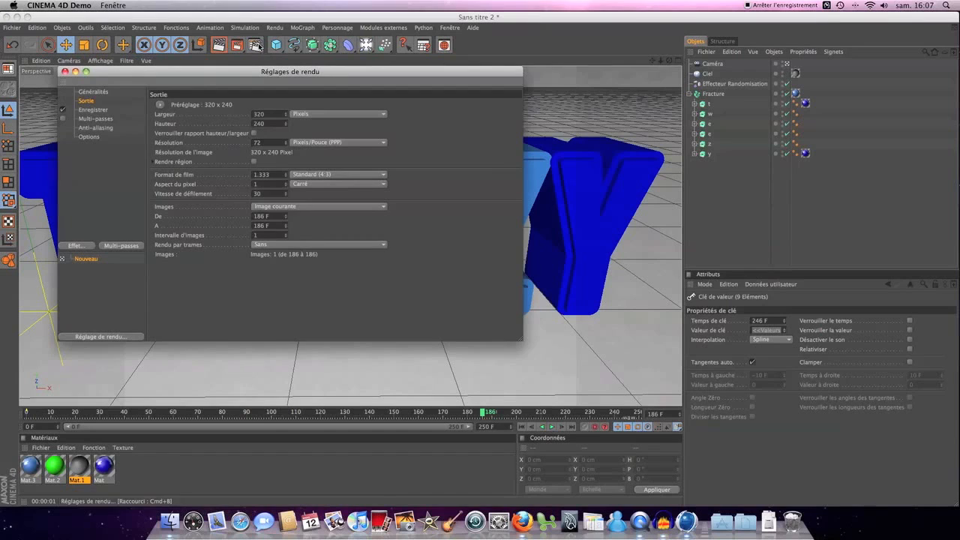
pyautogui.click(94, 92)
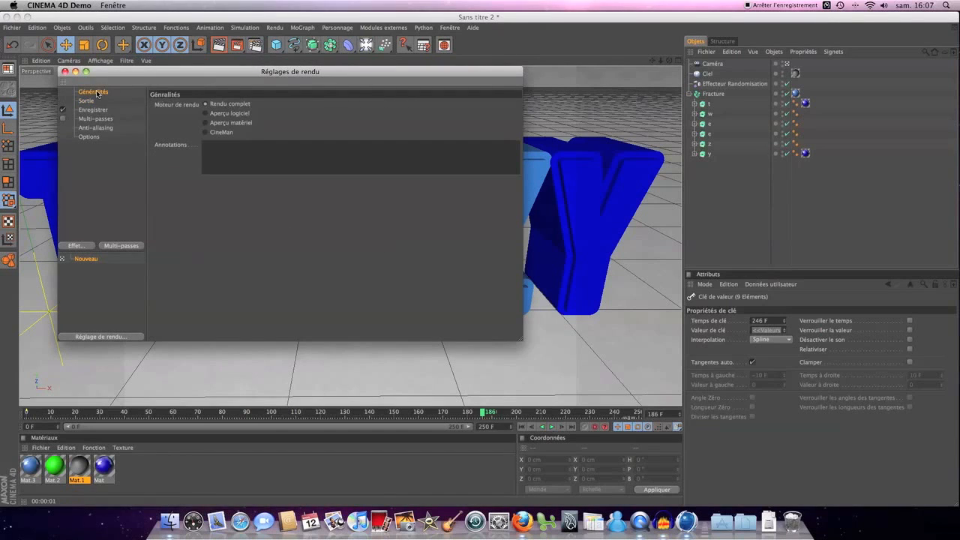
pyautogui.click(87, 101)
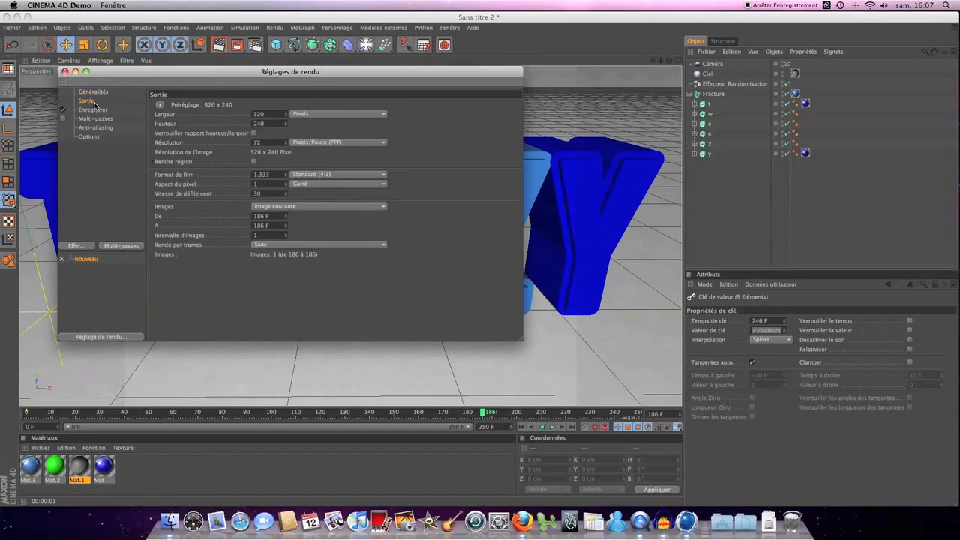
pyautogui.click(162, 106)
pyautogui.moveTo(179, 126)
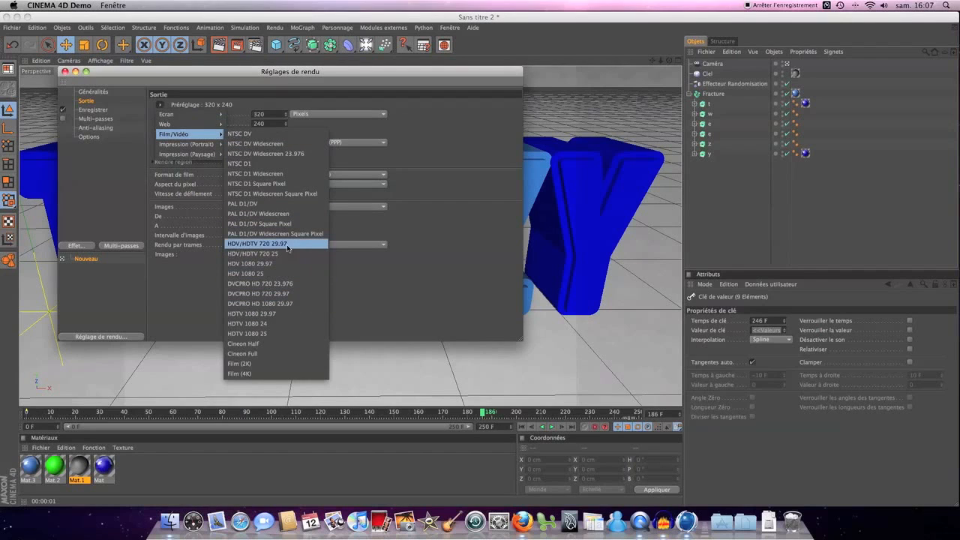
pyautogui.click(280, 243)
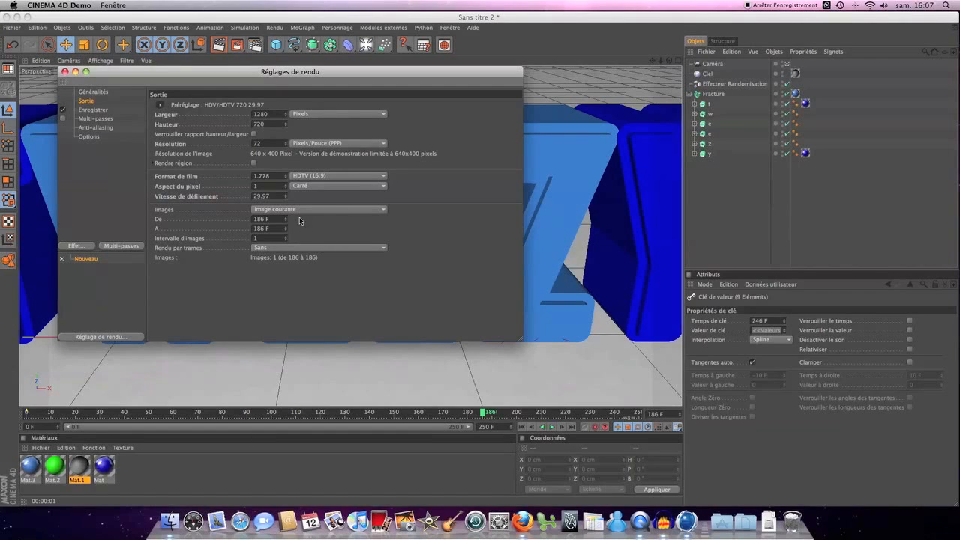
# Set the render's save location to the Desktop with the name "Intro TweezY" and choose the Film QuickTime format.
pyautogui.click(93, 110)
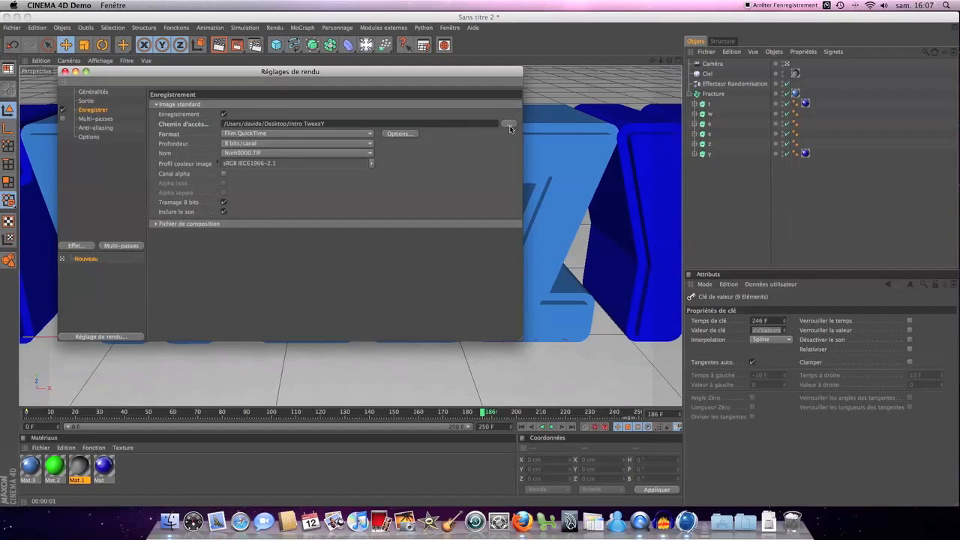
pyautogui.click(509, 126)
pyautogui.click(492, 160)
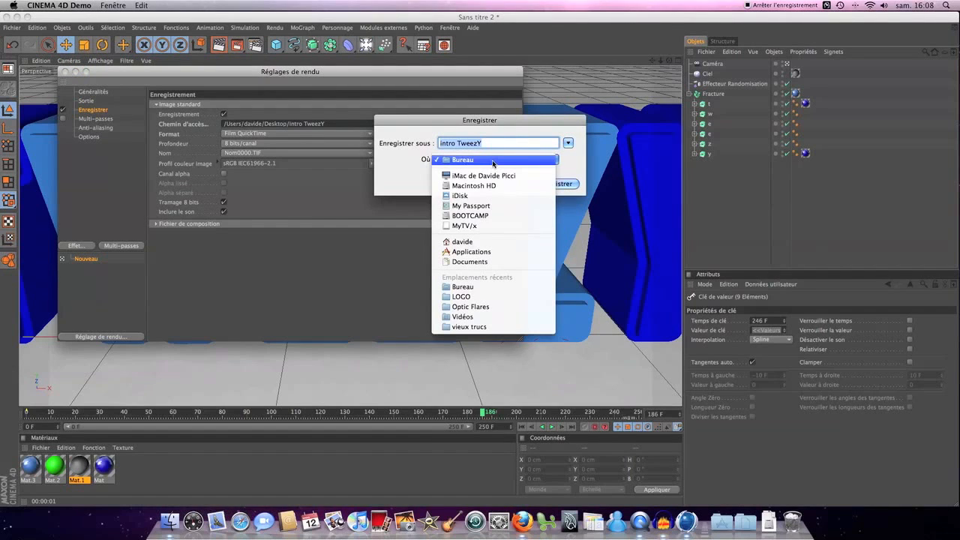
pyautogui.click(457, 164)
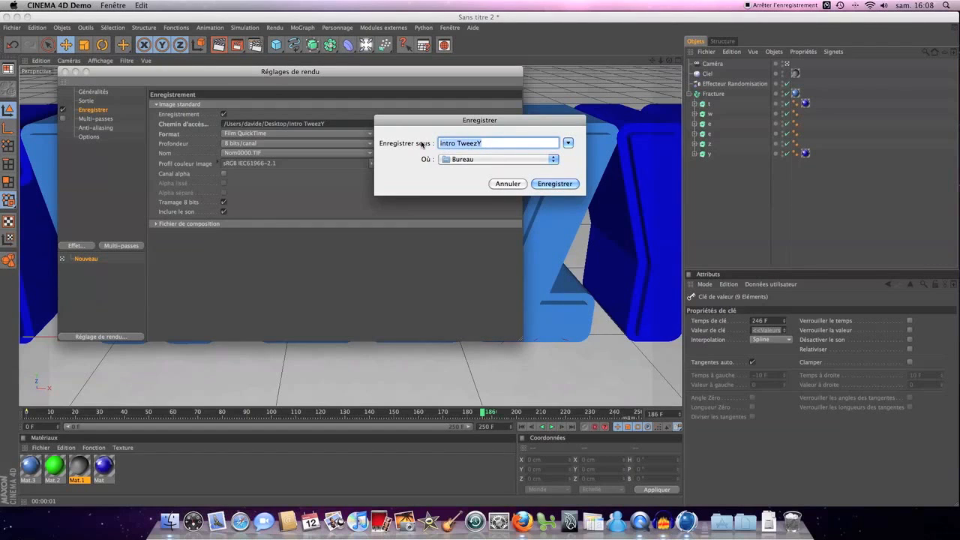
pyautogui.press('BackSpace')
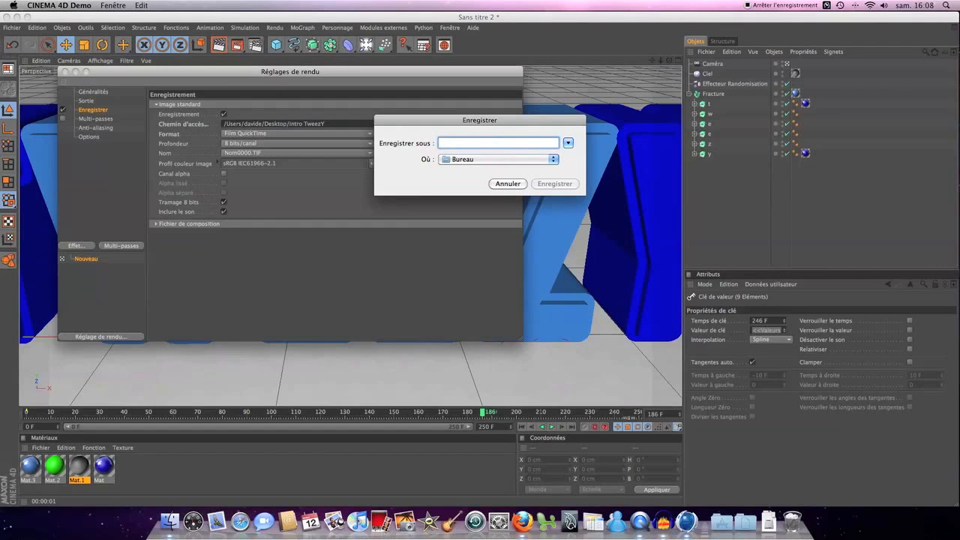
pyautogui.write('Intro ')
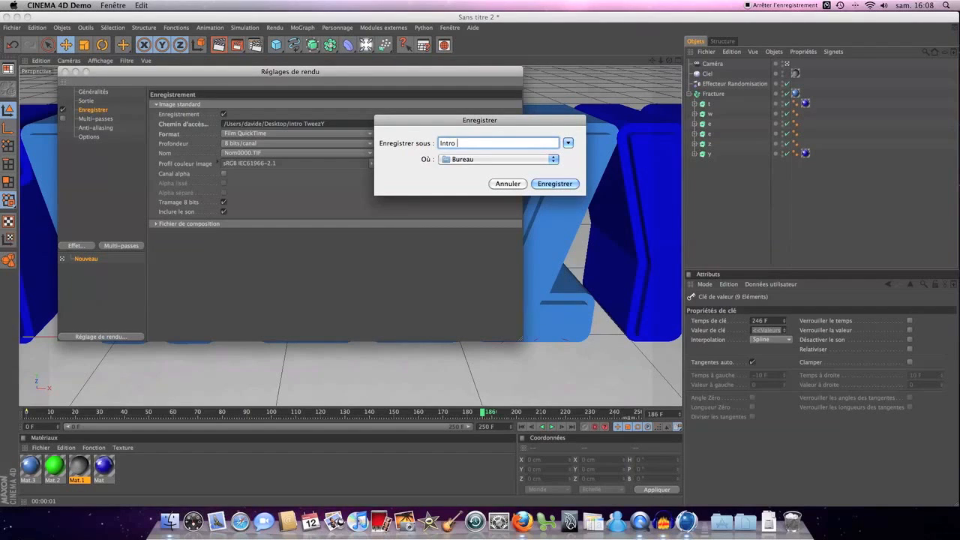
pyautogui.write('TweezY')
pyautogui.press('Return')
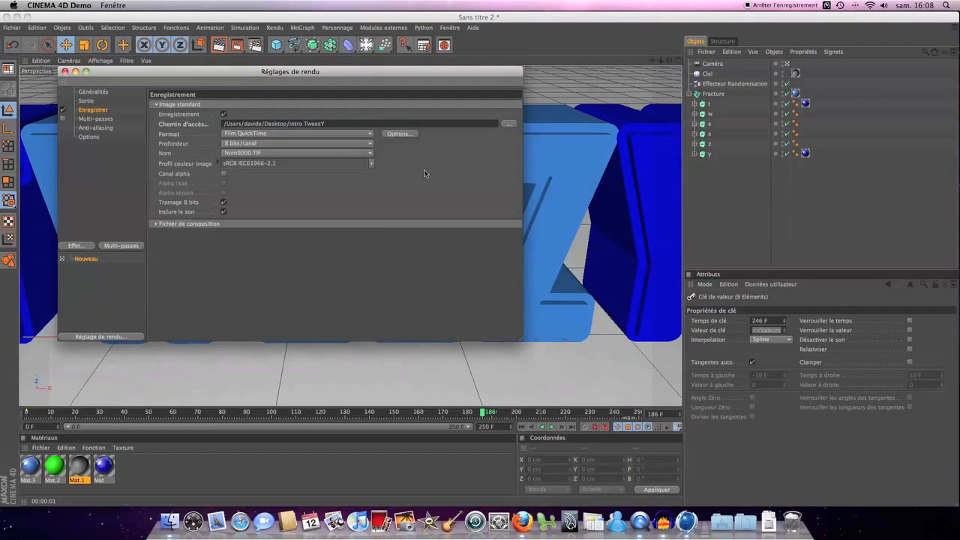
pyautogui.click(355, 135)
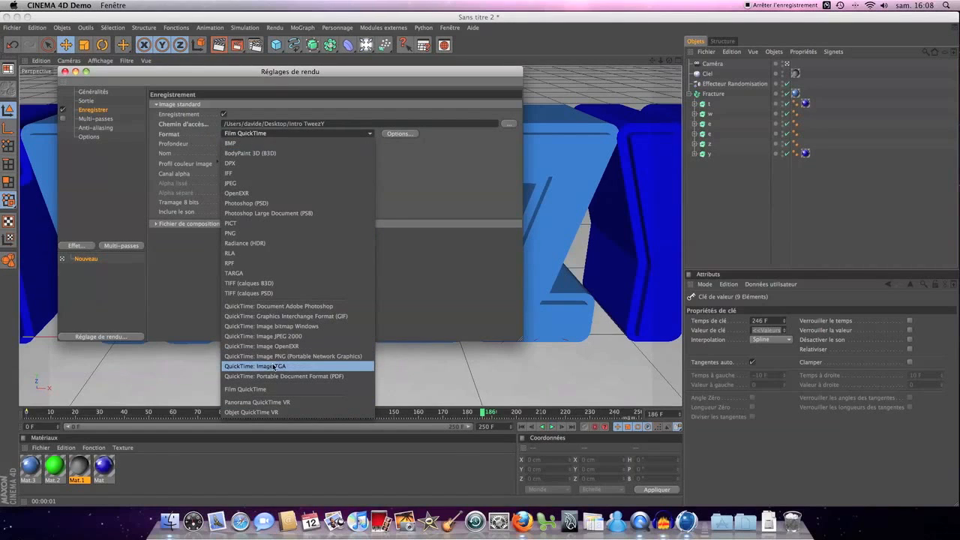
pyautogui.click(244, 390)
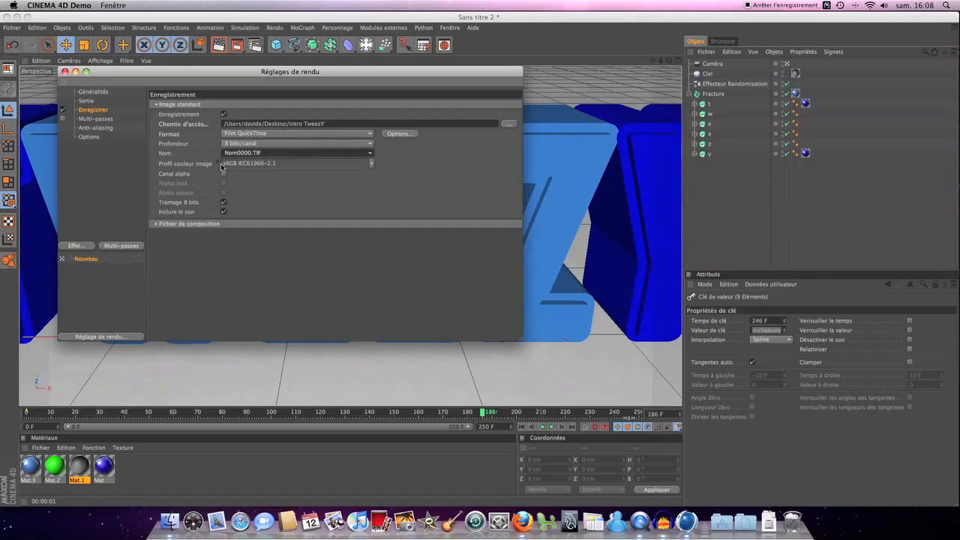
# Review the output, save, multi-pass, anti-aliasing and options pages of the render settings, and close the settings.
pyautogui.click(95, 118)
pyautogui.click(97, 129)
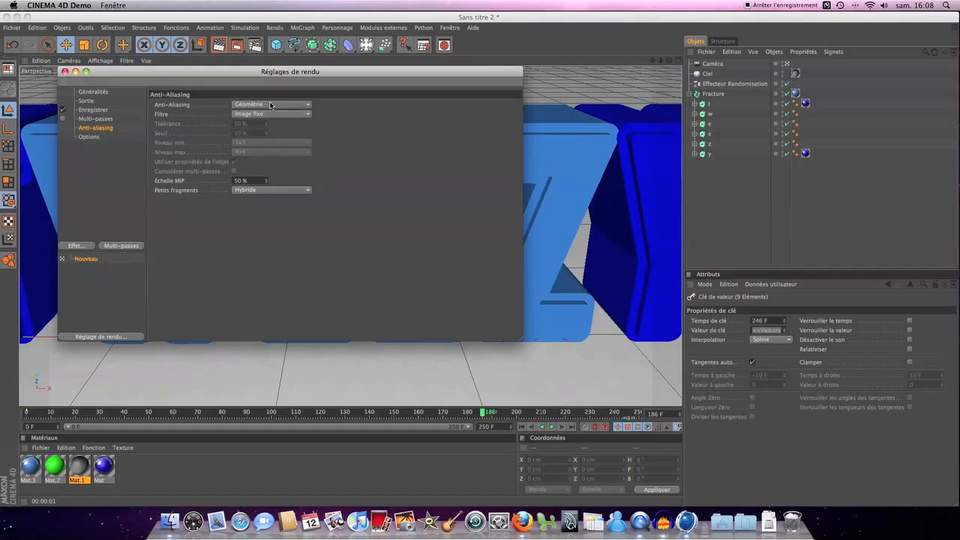
pyautogui.click(88, 138)
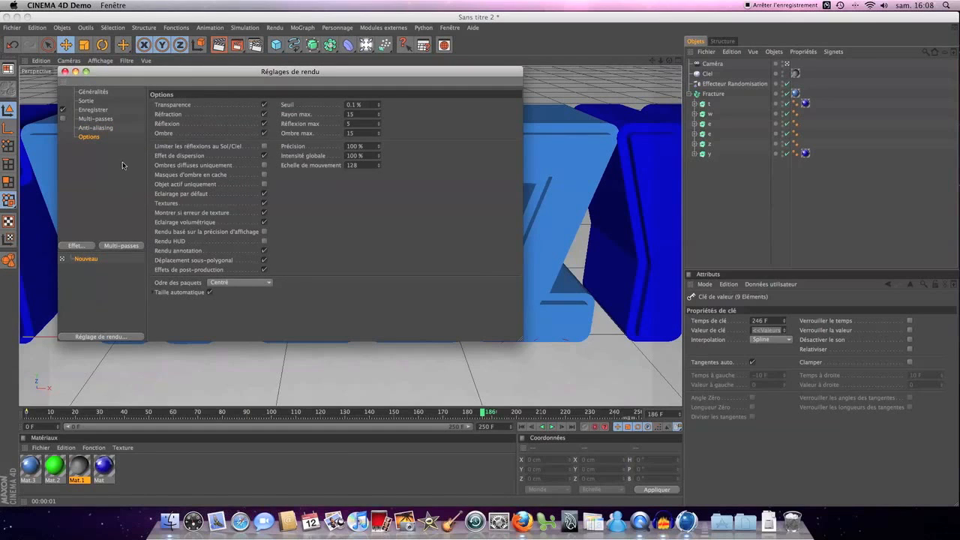
pyautogui.click(94, 92)
pyautogui.click(94, 102)
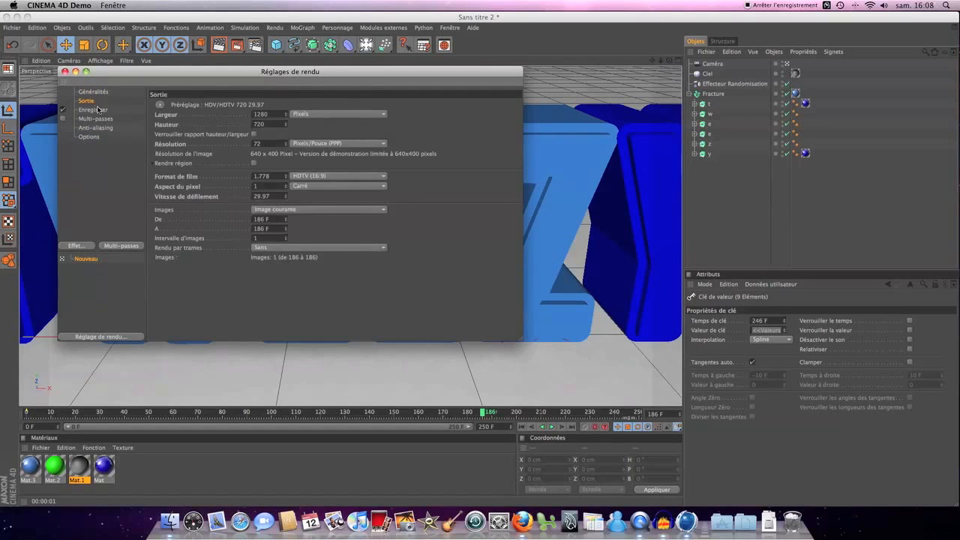
pyautogui.click(97, 110)
pyautogui.click(98, 118)
pyautogui.click(96, 127)
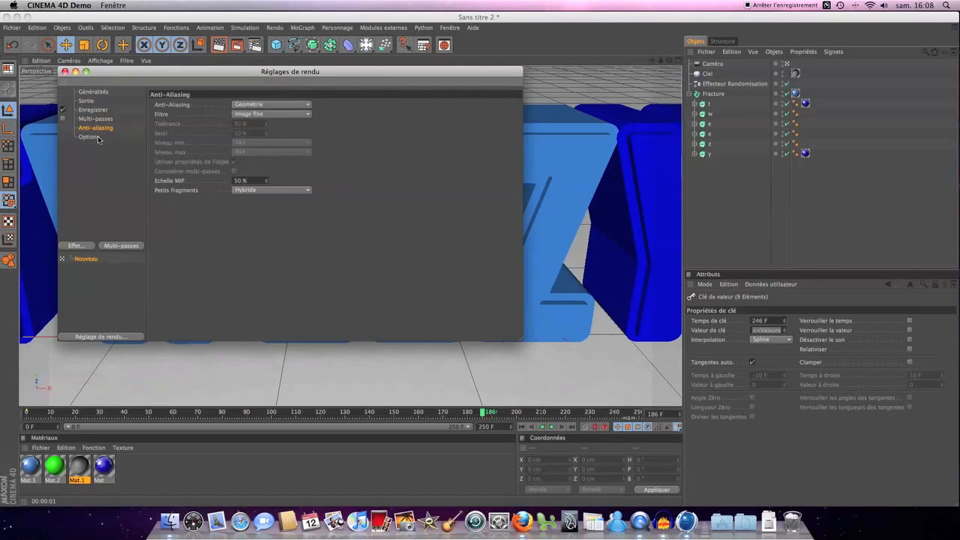
pyautogui.click(89, 137)
pyautogui.click(65, 72)
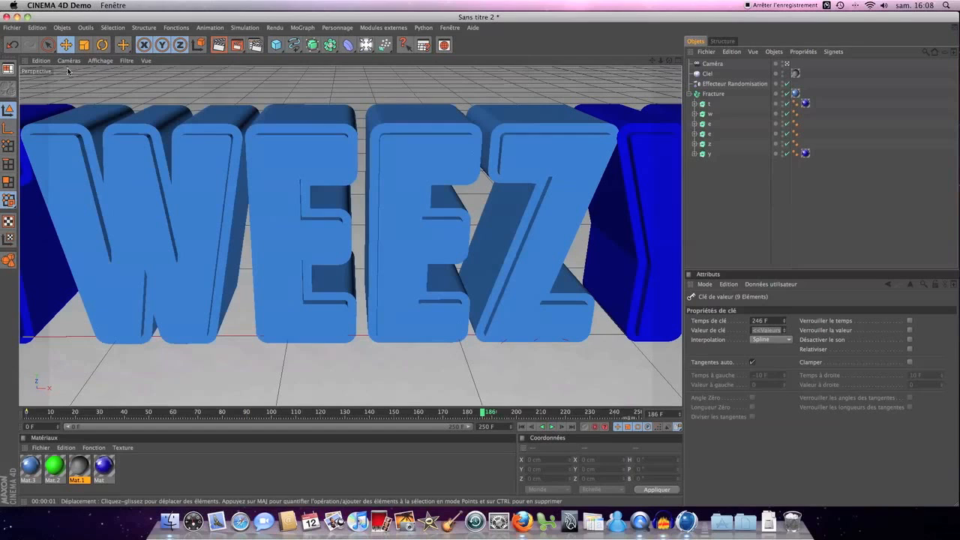
# Render the current frame to the picture viewer, inspect the rendered letters, and close the viewer.
pyautogui.click(238, 46)
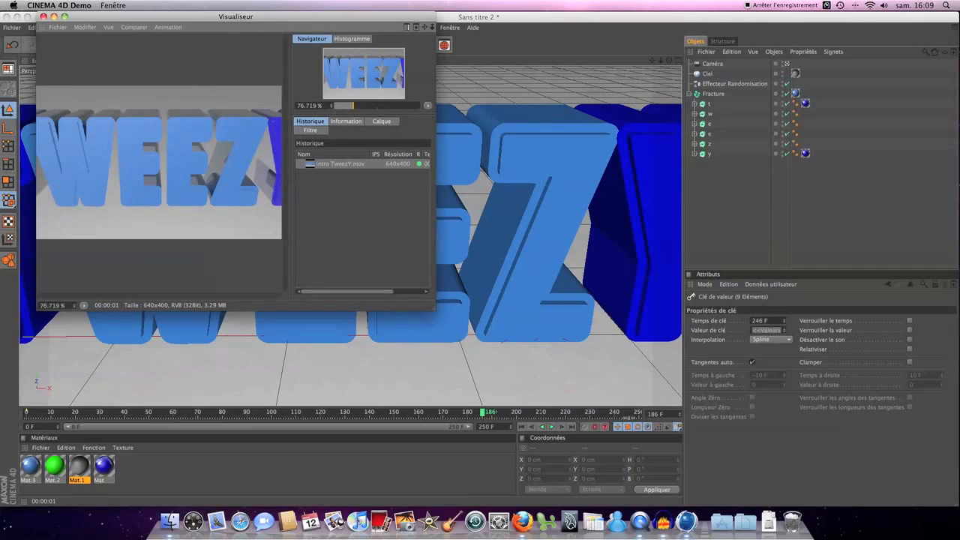
pyautogui.moveTo(275, 20); pyautogui.dragTo(327, 46)
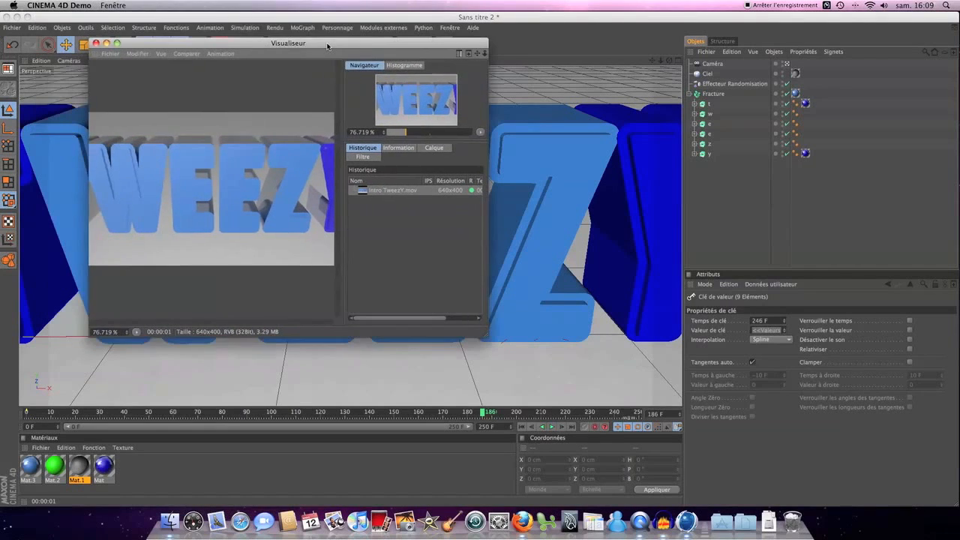
pyautogui.moveTo(434, 320)
pyautogui.mouseDown()
pyautogui.moveTo(469, 321)
pyautogui.moveTo(417, 321)
pyautogui.moveTo(476, 320)
pyautogui.moveTo(447, 321)
pyautogui.mouseUp()
pyautogui.moveTo(403, 137)
pyautogui.mouseDown()
pyautogui.moveTo(395, 133)
pyautogui.moveTo(404, 134)
pyautogui.mouseUp()
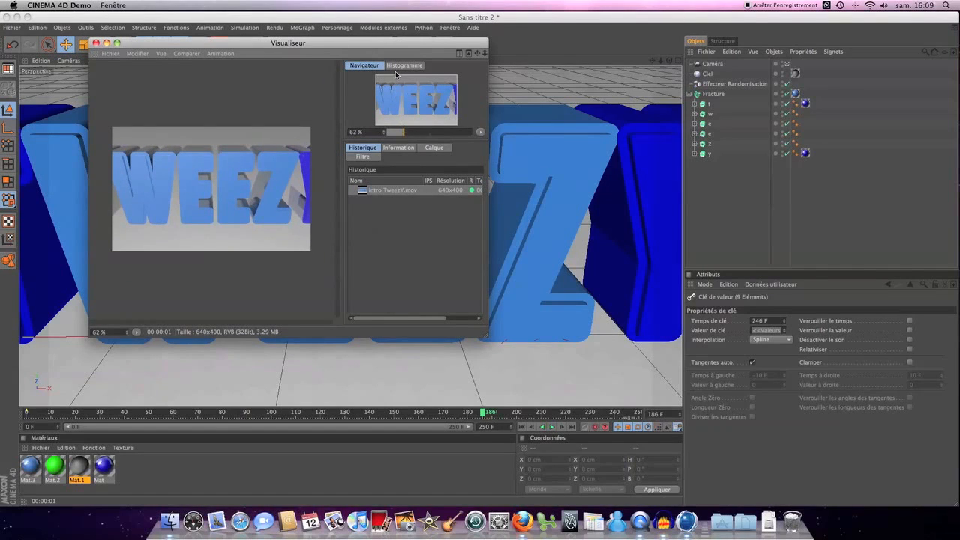
pyautogui.click(96, 43)
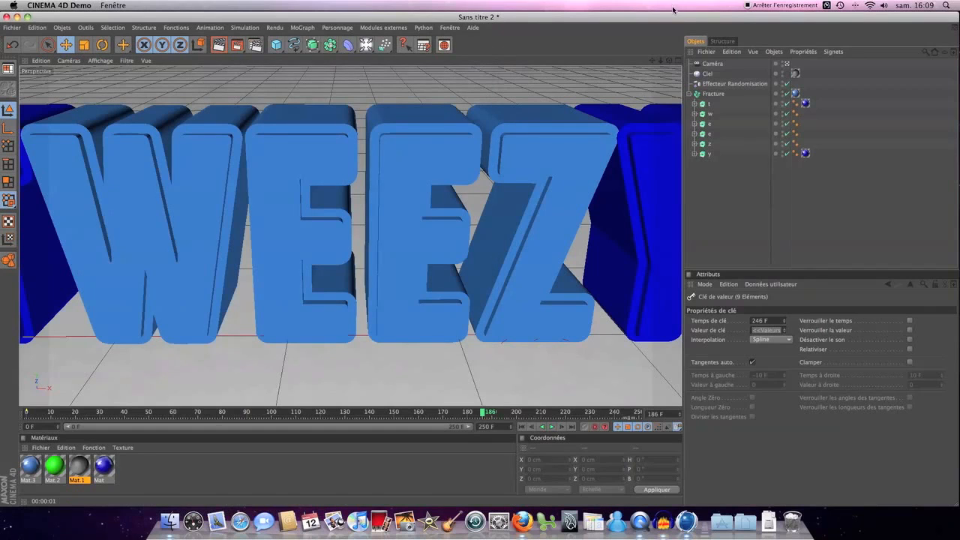
# Uncover the desktop to locate the rendered movie file intro TweezY.mov, and bring the project window back into place.
pyautogui.moveTo(671, 18); pyautogui.dragTo(673, 15)
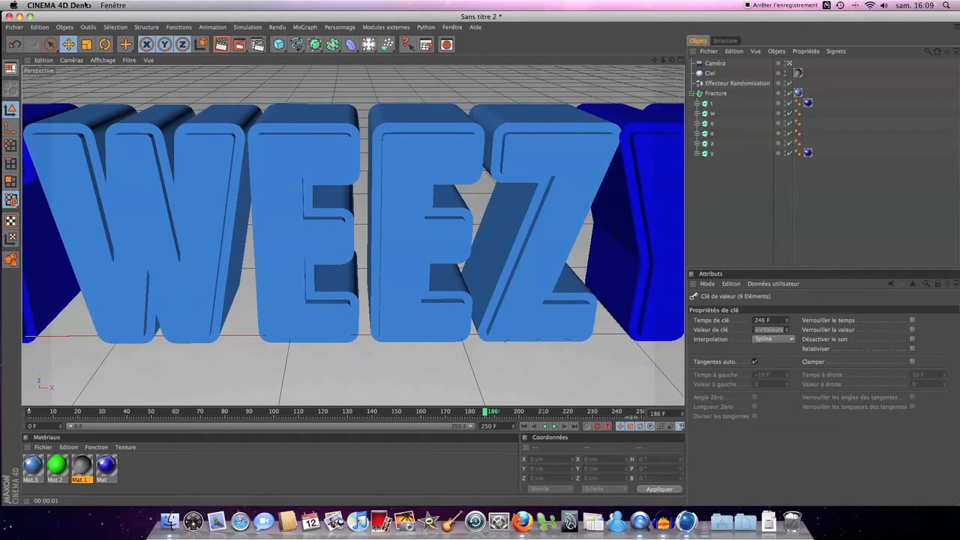
pyautogui.moveTo(43, 18); pyautogui.dragTo(10, 417)
pyautogui.moveTo(515, 262)
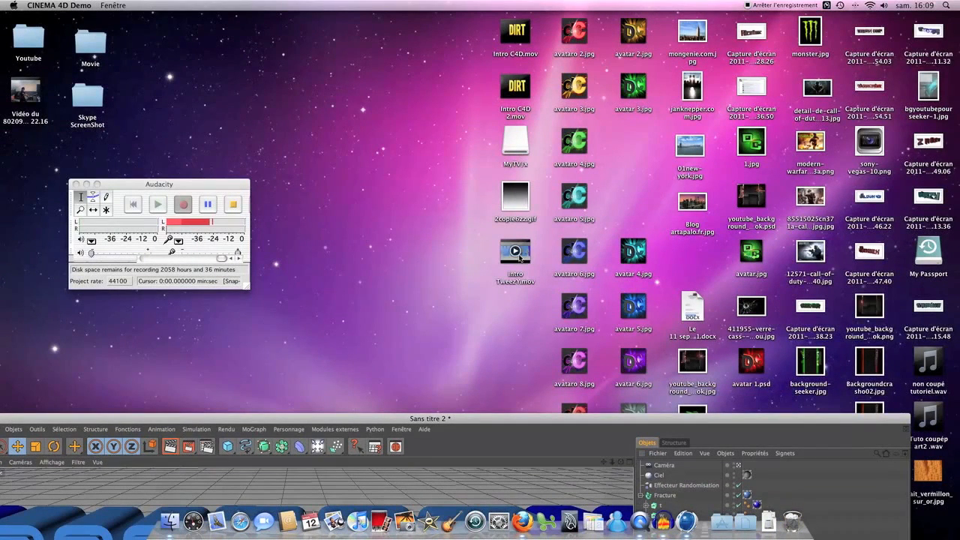
pyautogui.click(517, 255)
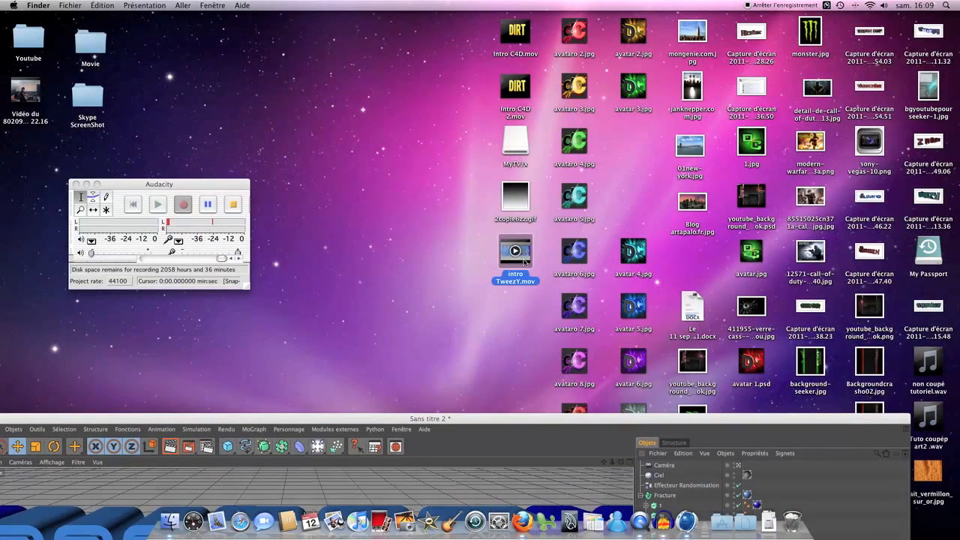
pyautogui.click(532, 422)
pyautogui.moveTo(532, 422); pyautogui.dragTo(583, 4)
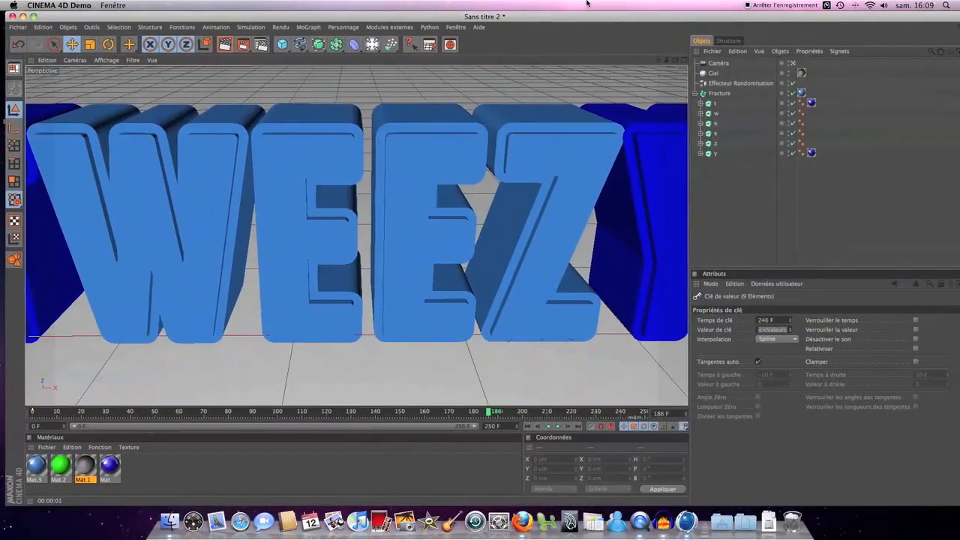